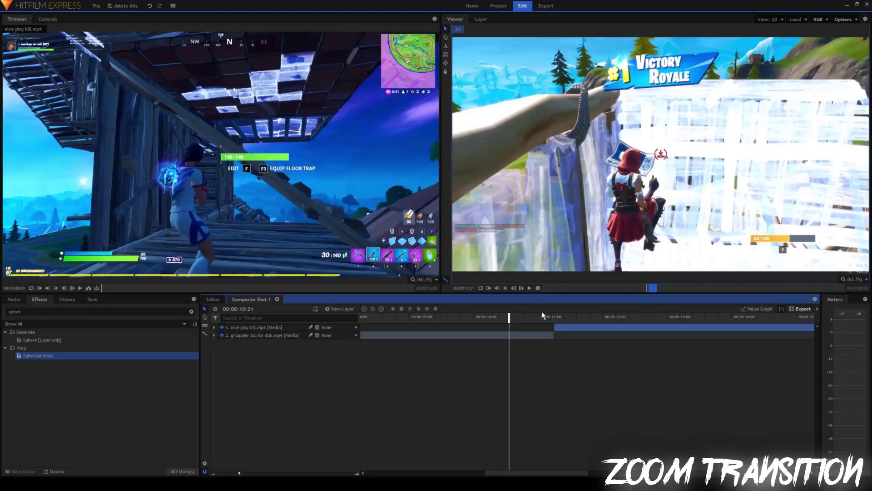
# Play through the cut between the two gameplay clips, starting from 10:33.
pyautogui.press('space')
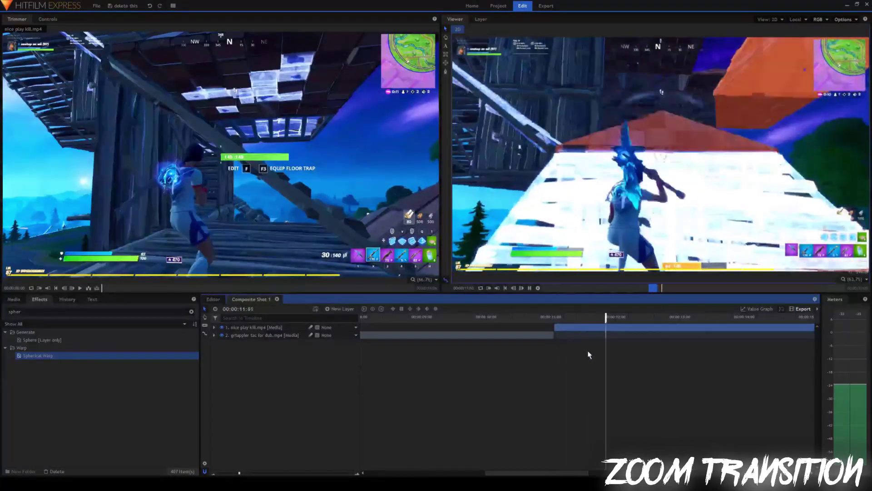
pyautogui.press('space')
pyautogui.click(533, 319)
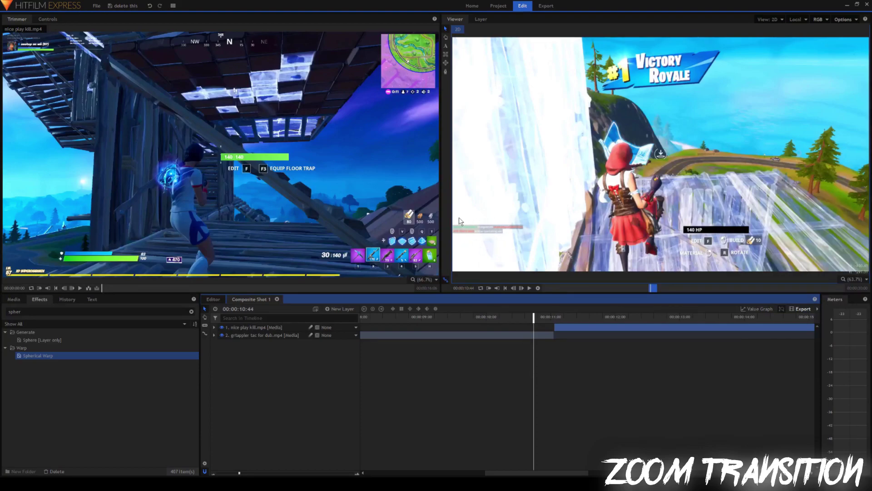
pyautogui.click(522, 318)
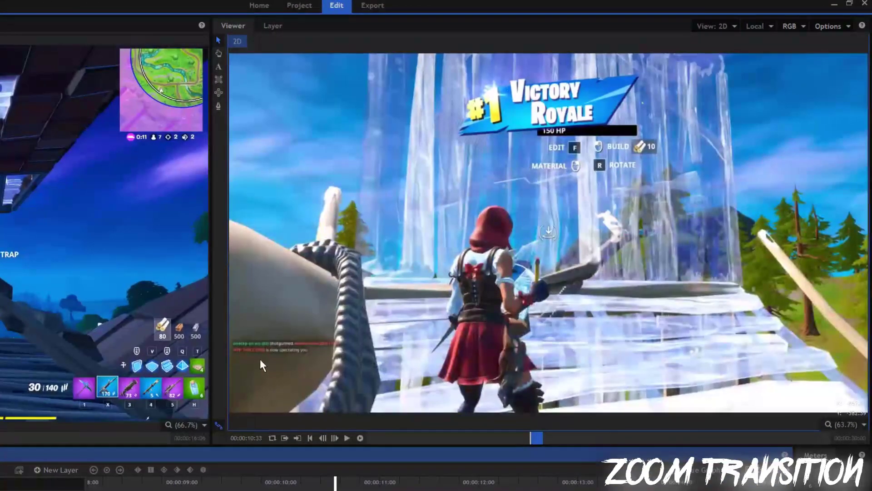
pyautogui.press('space')
pyautogui.press('space')
# Scrub across the cut from 10:45 to 11:11, then replay the transition from before 10:19.
pyautogui.click(356, 479)
pyautogui.moveTo(357, 479); pyautogui.dragTo(494, 481)
pyautogui.click(313, 482)
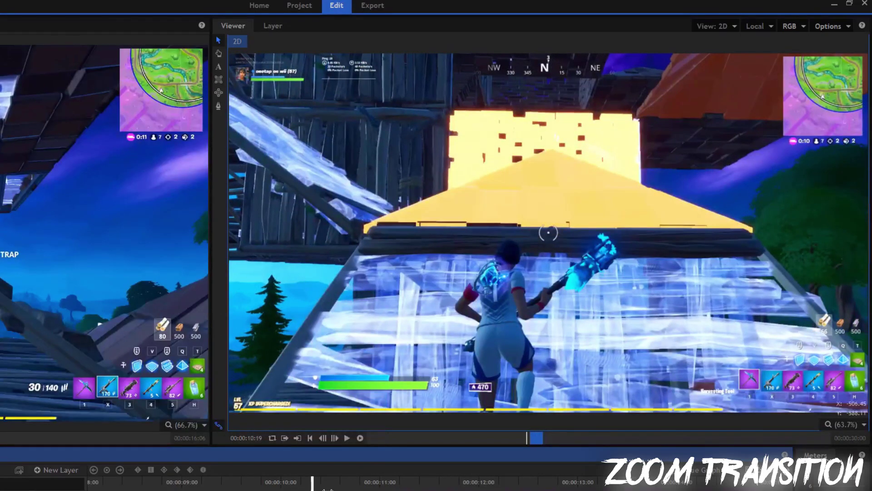
pyautogui.click(290, 486)
pyautogui.press('space')
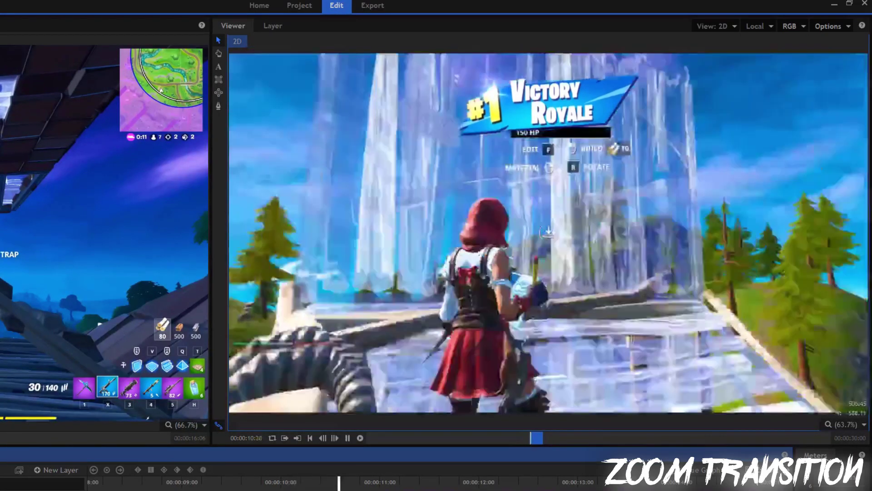
pyautogui.press('space')
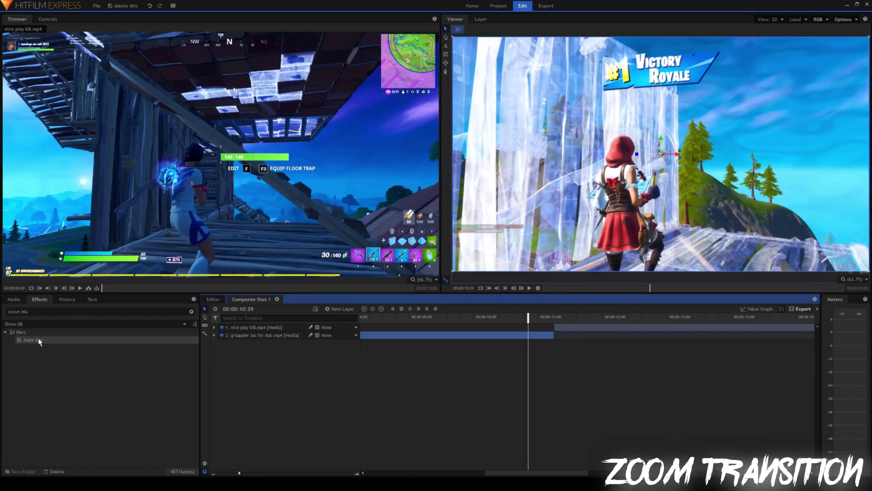
# Add a New Grade layer above the gameplay clips and apply Zoom Blur to it.
pyautogui.click(337, 333)
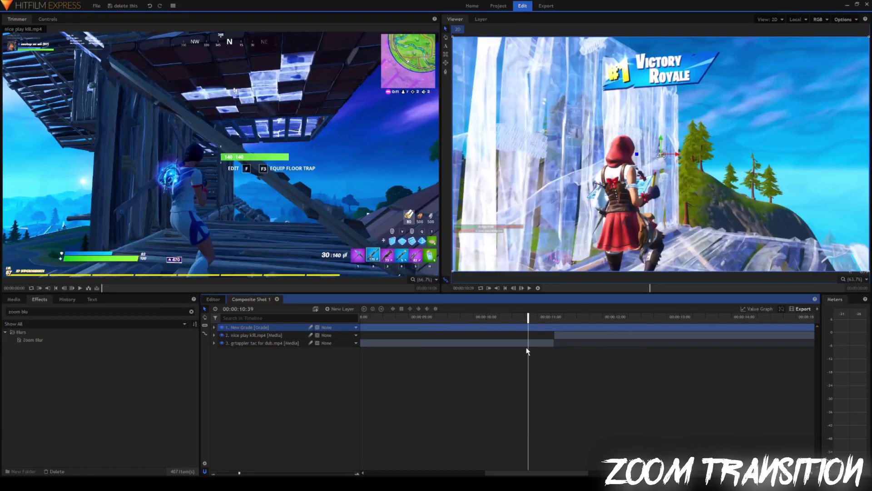
pyautogui.moveTo(33, 341); pyautogui.dragTo(553, 317)
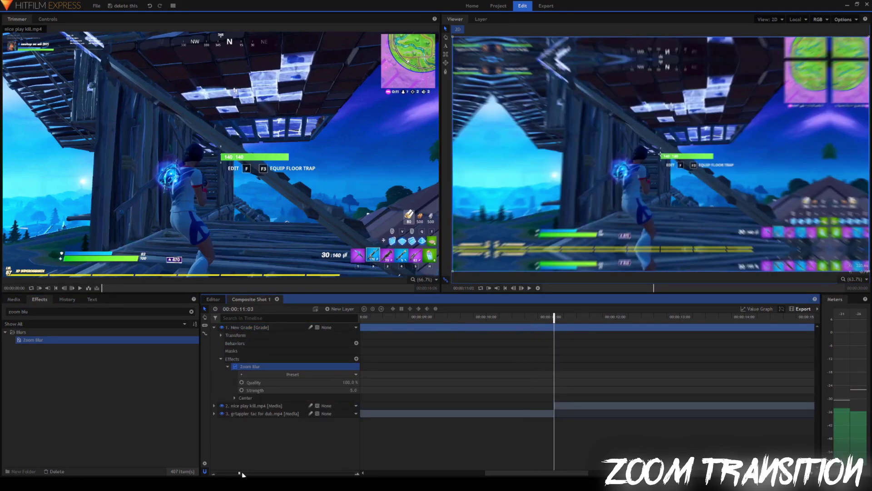
pyautogui.moveTo(238, 473)
pyautogui.mouseDown()
pyautogui.moveTo(275, 473)
pyautogui.moveTo(234, 472)
pyautogui.mouseUp()
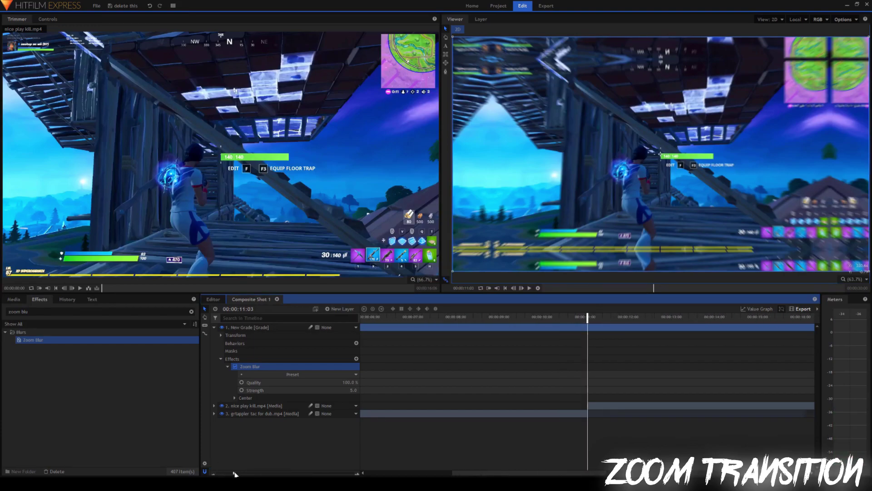
pyautogui.click(350, 390)
# Keyframe Zoom Blur Strength at 30, then at -30 one frame later.
pyautogui.write('30')
pyautogui.press('Return')
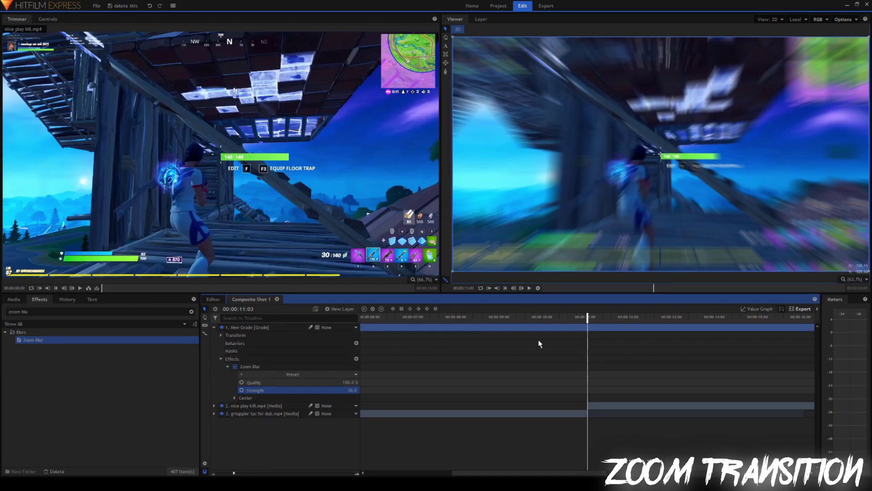
pyautogui.click(242, 390)
pyautogui.click(521, 288)
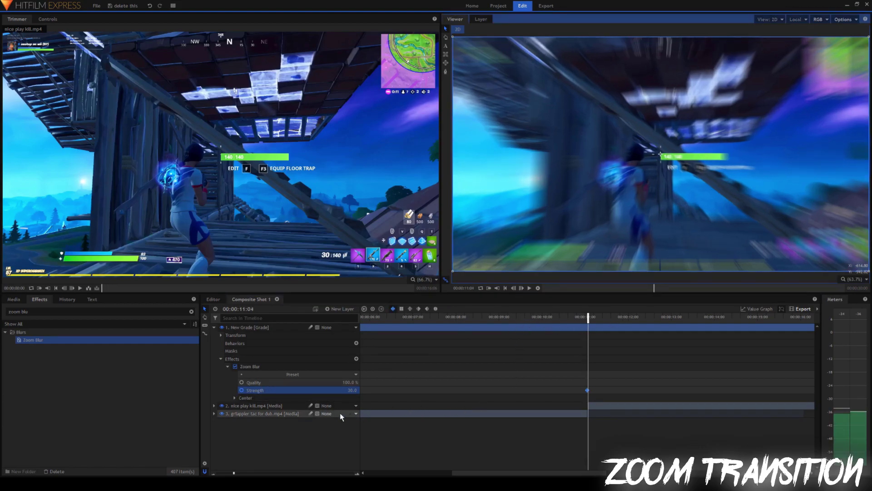
pyautogui.click(348, 390)
pyautogui.write('-30')
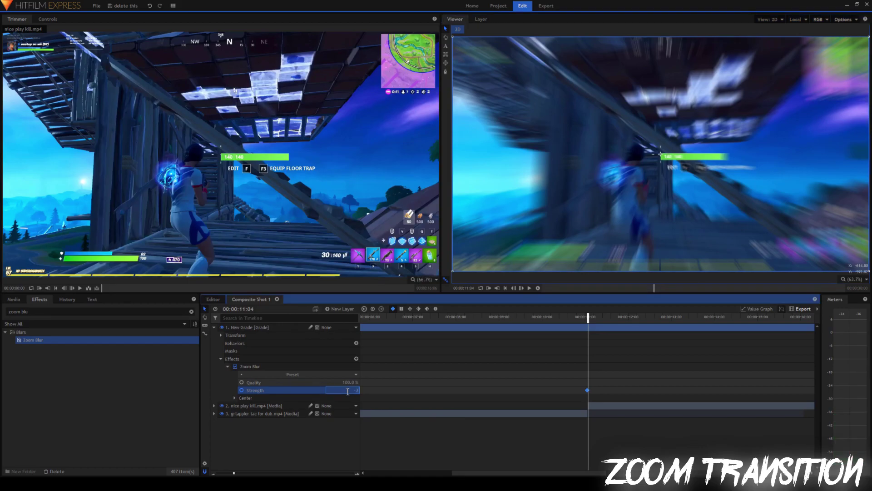
pyautogui.press('Return')
# Shift the 30 and -30 Strength keyframes one frame earlier.
pyautogui.moveTo(597, 390); pyautogui.dragTo(597, 391)
pyautogui.moveTo(249, 470); pyautogui.dragTo(351, 473)
pyautogui.moveTo(525, 368); pyautogui.dragTo(574, 390)
pyautogui.click(584, 388)
pyautogui.moveTo(238, 472); pyautogui.dragTo(293, 473)
pyautogui.click(587, 390)
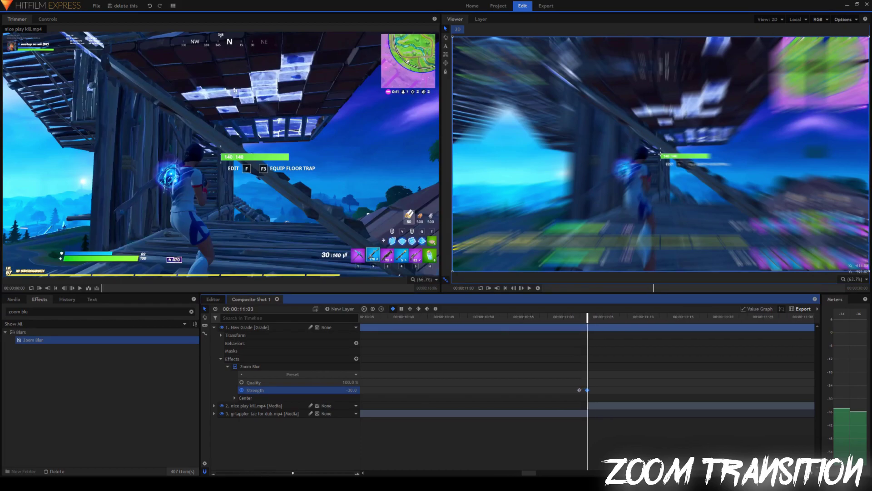
pyautogui.press('Left')
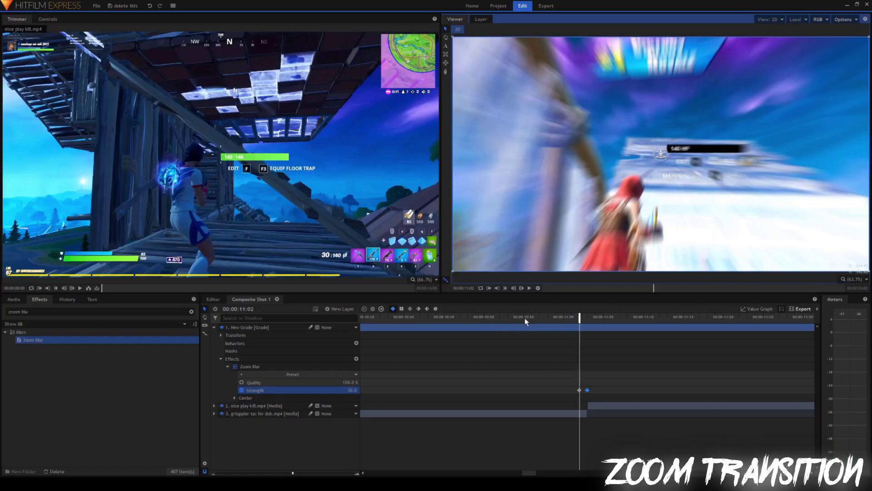
pyautogui.moveTo(484, 317); pyautogui.dragTo(435, 319)
pyautogui.moveTo(292, 472); pyautogui.dragTo(232, 473)
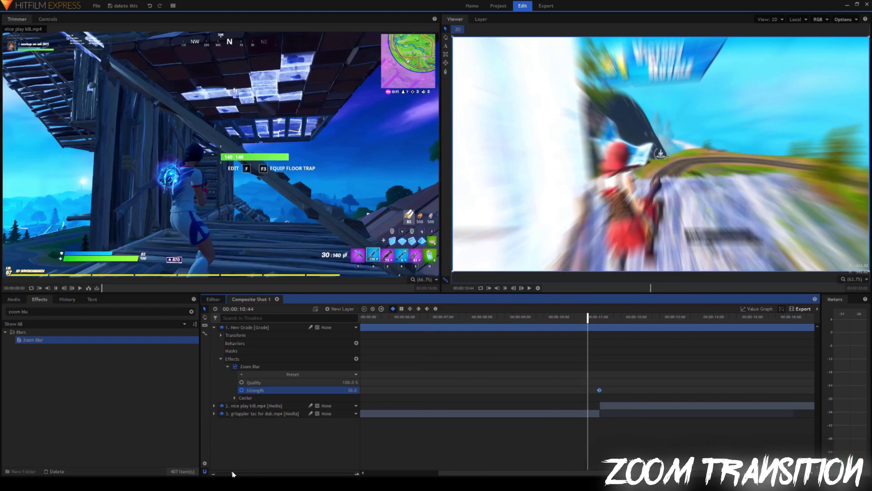
# Add Strength keyframes of 0 at 10:15 and 11:57, then select all Strength keyframes.
pyautogui.click(568, 317)
pyautogui.click(352, 390)
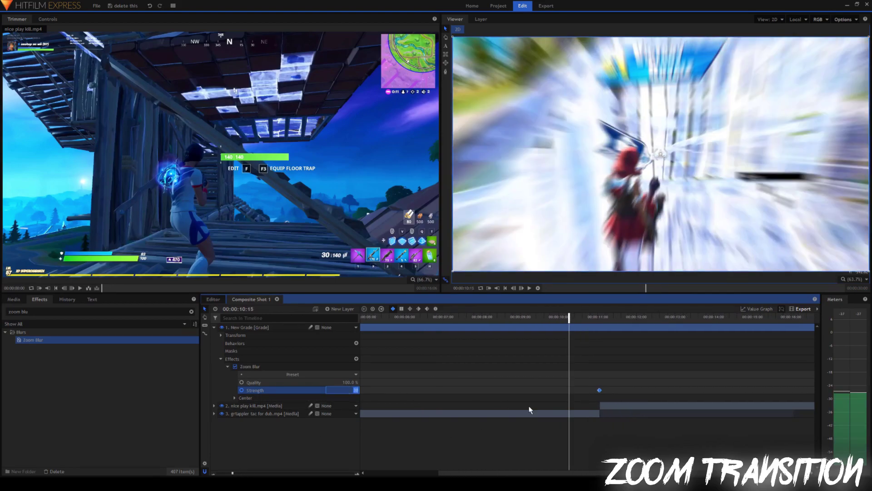
pyautogui.write('0')
pyautogui.press('Return')
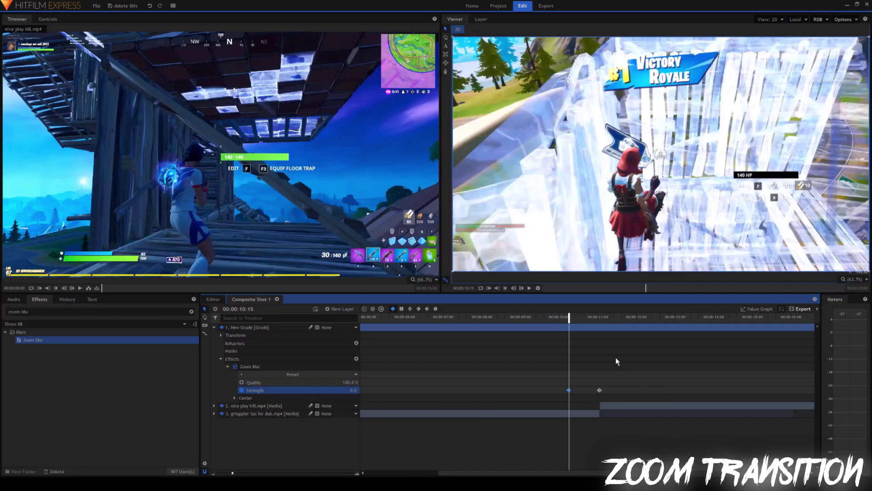
pyautogui.click(636, 320)
pyautogui.click(352, 390)
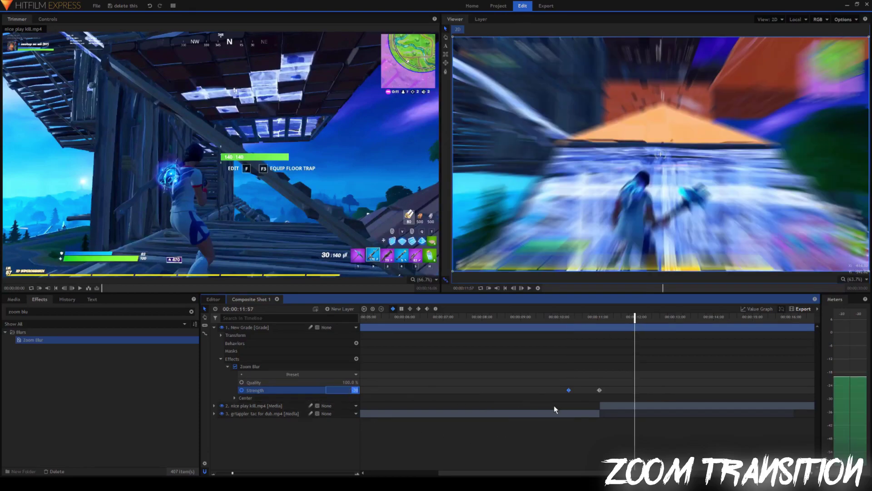
pyautogui.write('0')
pyautogui.press('Return')
pyautogui.moveTo(536, 363); pyautogui.dragTo(634, 391)
# In the Value Graph, ease the Strength curve from the first 0 key into the 30 spike.
pyautogui.click(563, 317)
pyautogui.click(756, 308)
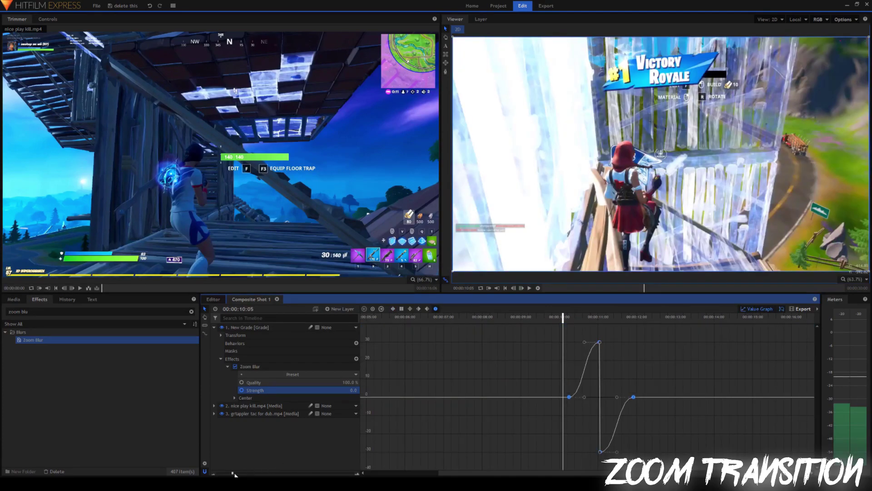
pyautogui.moveTo(233, 473); pyautogui.dragTo(241, 473)
pyautogui.moveTo(675, 432); pyautogui.dragTo(562, 432)
pyautogui.click(517, 399)
pyautogui.click(491, 397)
pyautogui.moveTo(519, 396); pyautogui.dragTo(542, 395)
pyautogui.moveTo(519, 341); pyautogui.dragTo(567, 390)
pyautogui.click(555, 396)
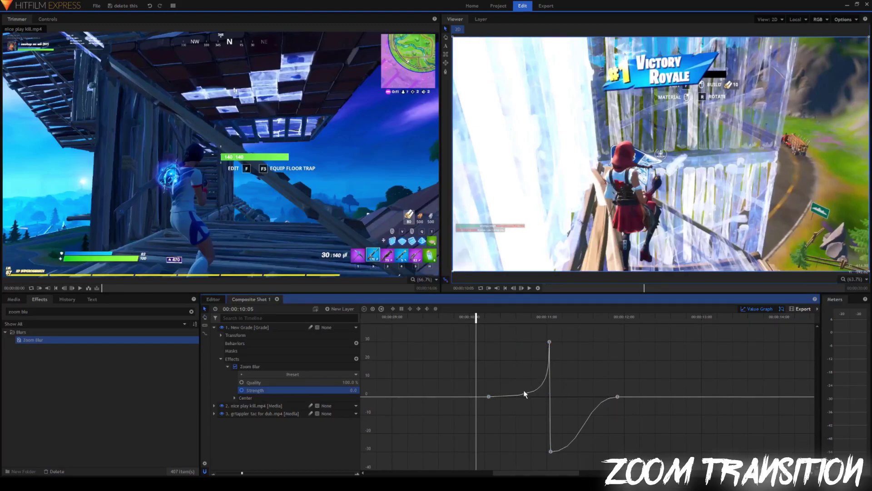
# Ease the curve out of the -30 keyframe back to 0 and preview the pulse from 10:03.
pyautogui.click(551, 451)
pyautogui.moveTo(580, 452); pyautogui.dragTo(590, 396)
pyautogui.click(617, 396)
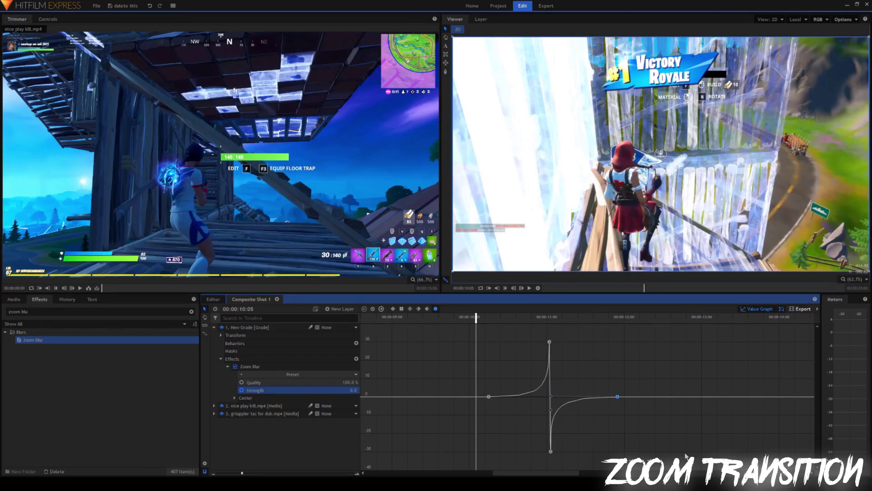
pyautogui.press('space')
pyautogui.click(475, 317)
pyautogui.press('space')
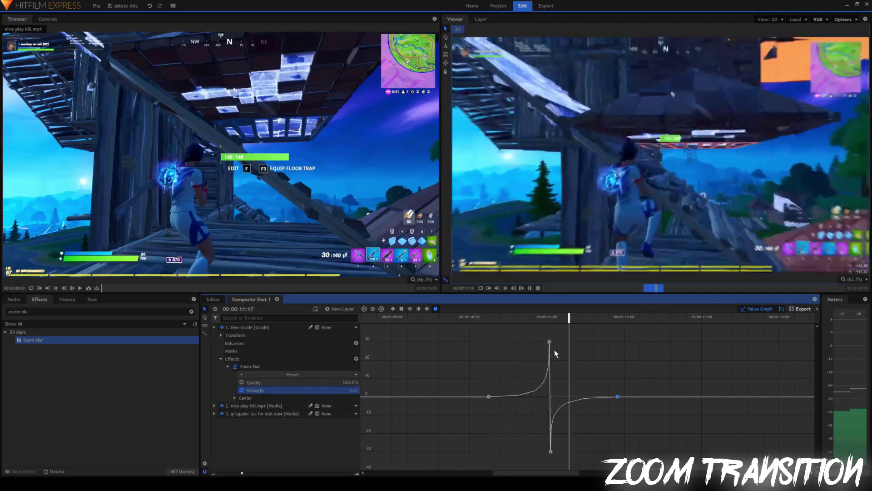
pyautogui.press('space')
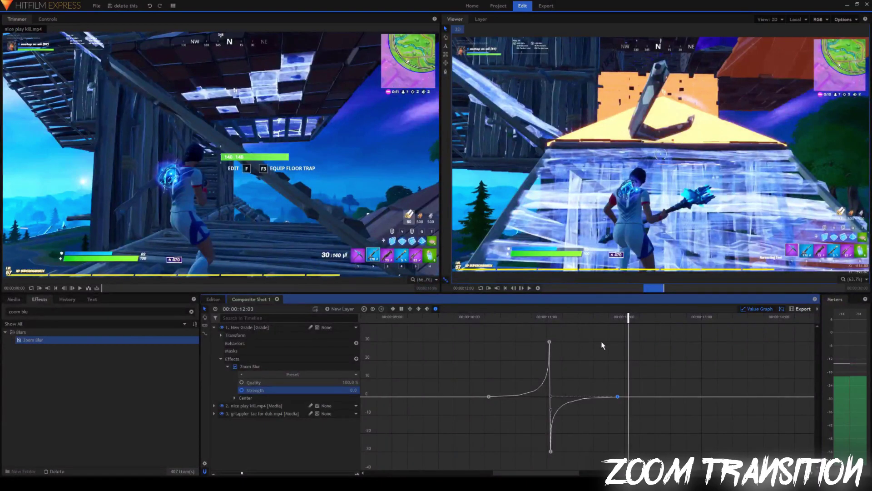
pyautogui.click(771, 309)
# Spread the outer Strength keyframes wider and retime nice play kill.mp4's Spherical Warp keyframe.
pyautogui.click(607, 437)
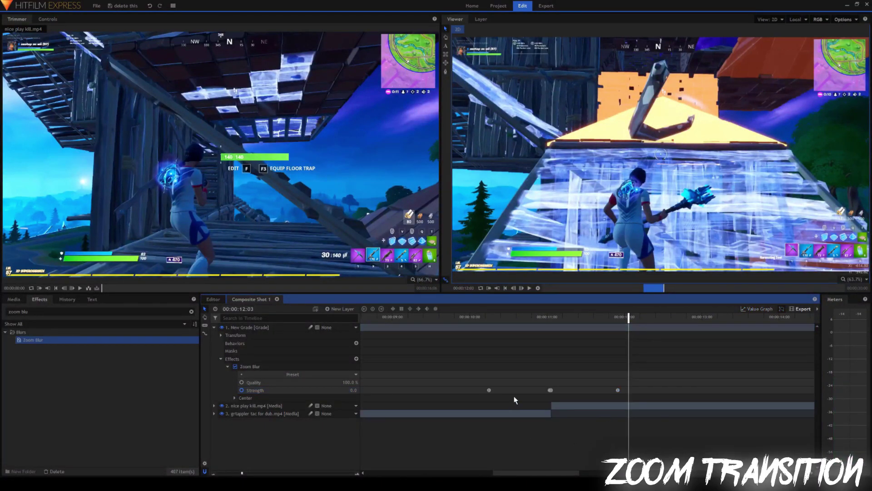
pyautogui.moveTo(489, 390); pyautogui.dragTo(448, 390)
pyautogui.moveTo(618, 390); pyautogui.dragTo(662, 390)
pyautogui.click(214, 405)
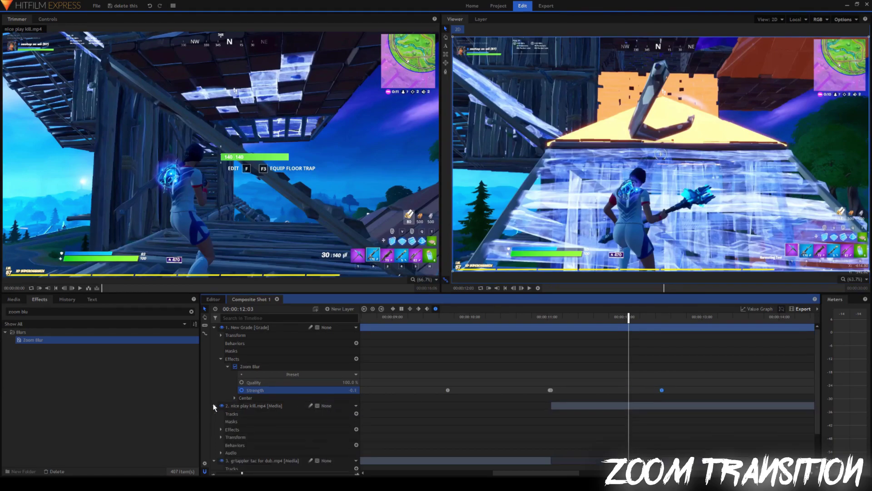
pyautogui.scroll(-2, 212, 402)
pyautogui.click(221, 387)
pyautogui.click(228, 395)
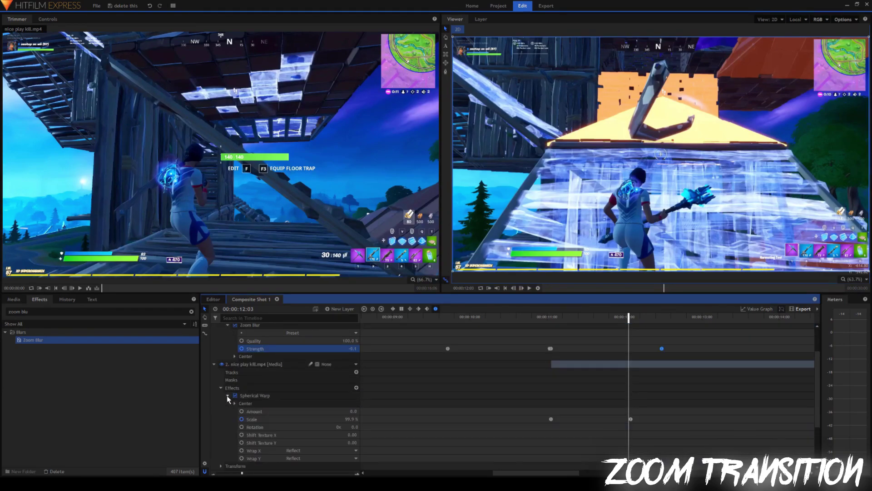
pyautogui.moveTo(629, 418); pyautogui.dragTo(660, 419)
# Move layer 3's first Spherical Warp Scale keyframe earlier and preview the zoom transition.
pyautogui.scroll(-3, 282, 426)
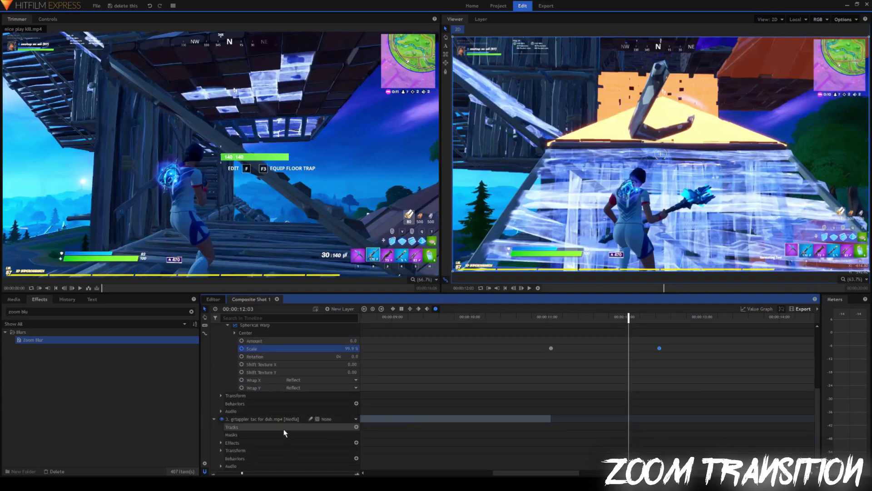
pyautogui.click(220, 443)
pyautogui.click(228, 442)
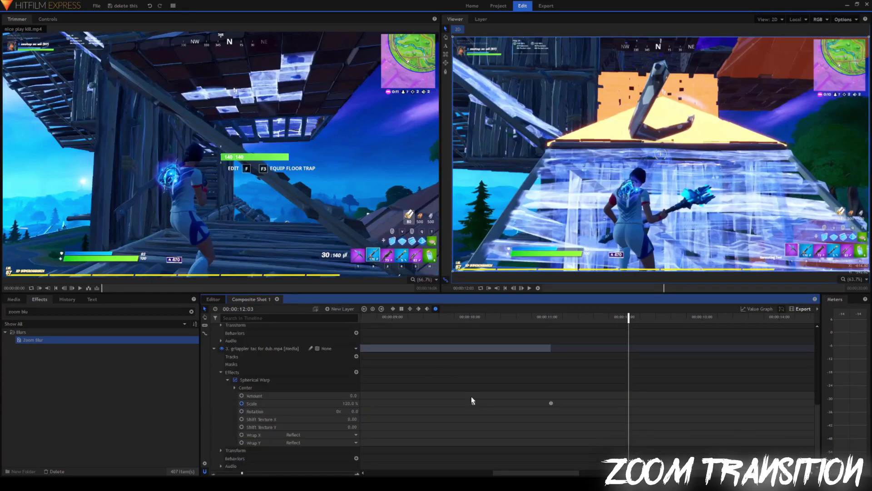
pyautogui.moveTo(474, 403); pyautogui.dragTo(436, 403)
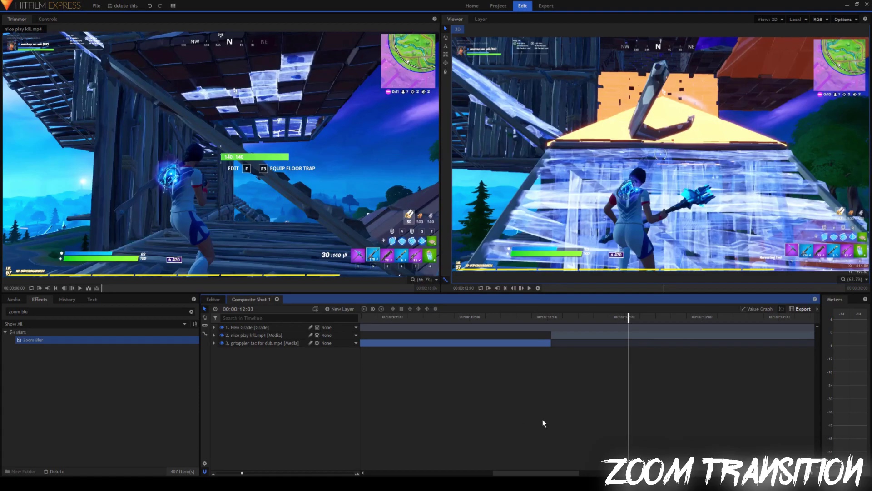
pyautogui.click(433, 318)
pyautogui.press('space')
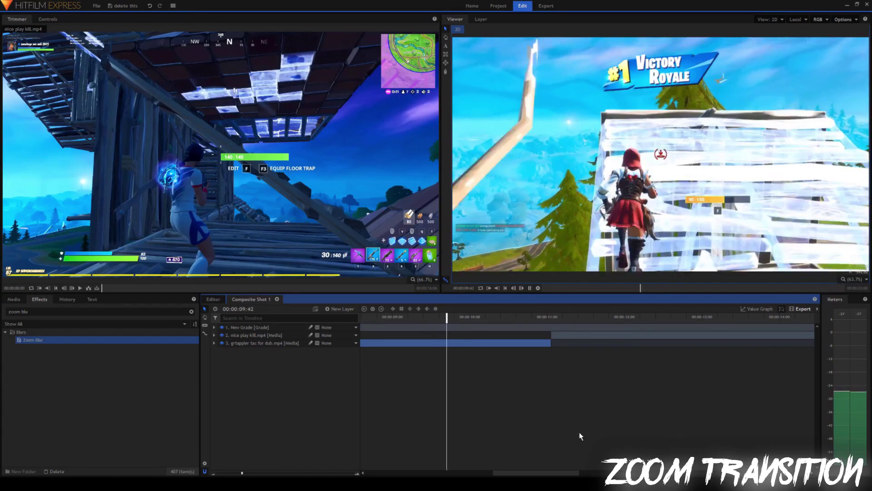
pyautogui.press('space')
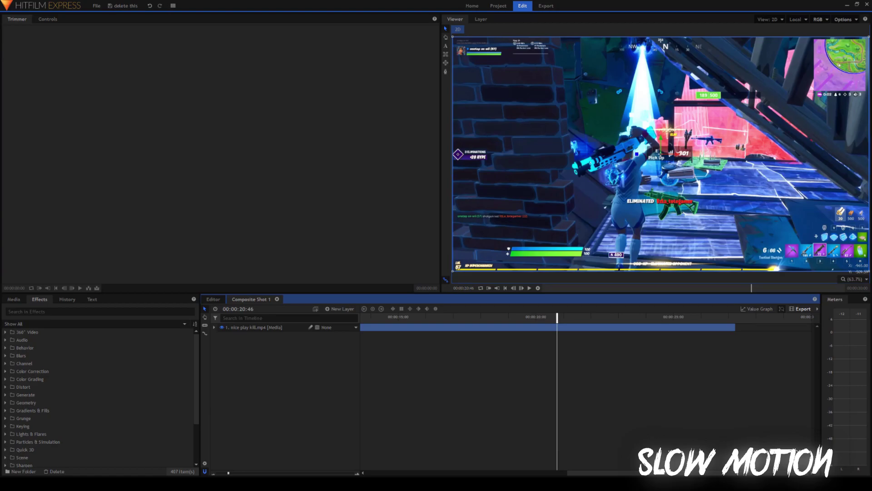
# Split the nice play kill.mp4 layer at 19:51, where the kill moment begins.
pyautogui.moveTo(530, 318); pyautogui.dragTo(520, 319)
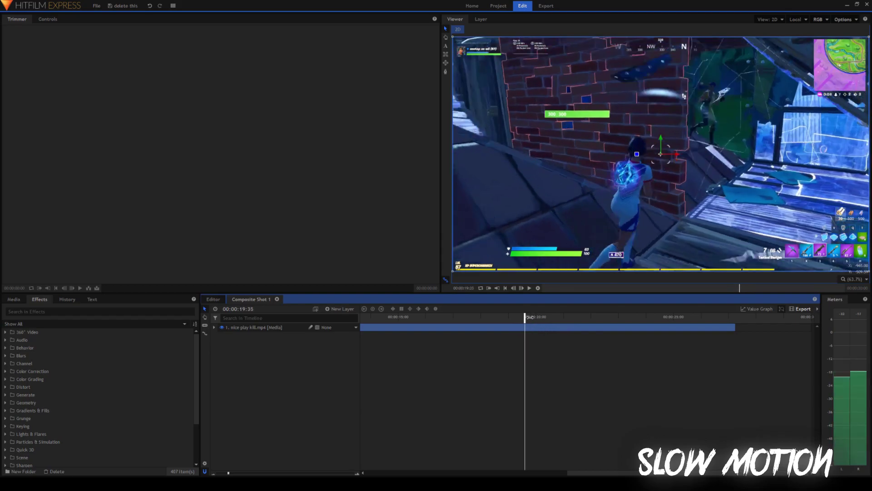
pyautogui.moveTo(539, 318); pyautogui.dragTo(539, 318)
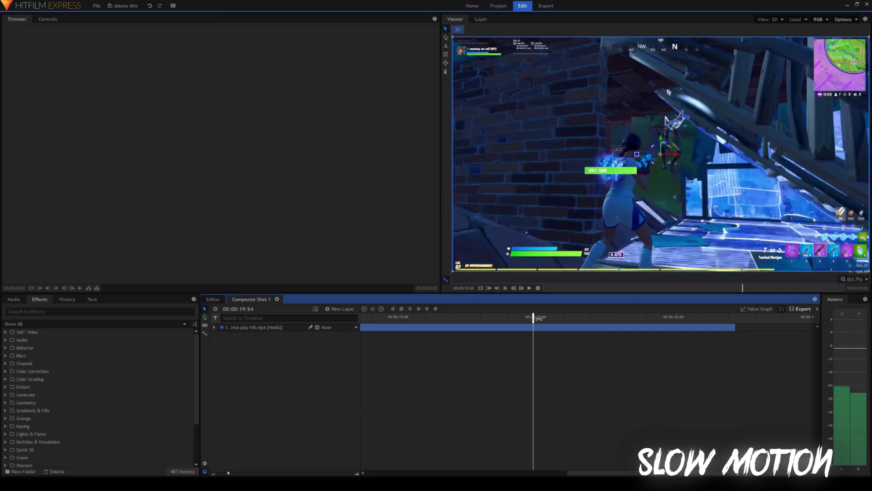
pyautogui.click(533, 327)
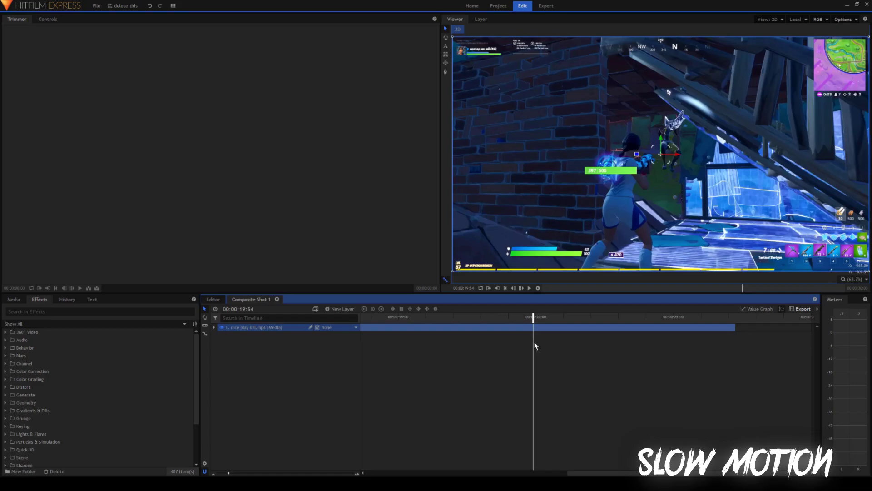
pyautogui.hotkey('ctrl', 'shift', 'd')
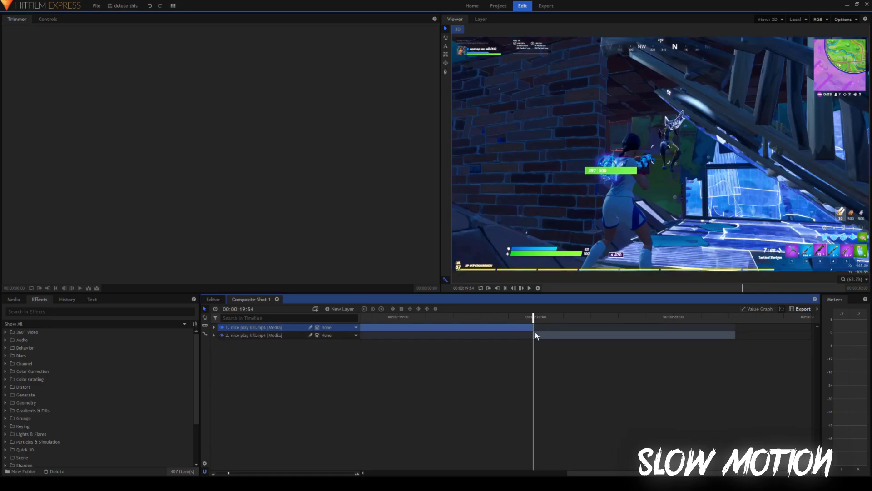
# Zoom in around the cut and set the current time to 20:03 with the first gameplay layer selected.
pyautogui.moveTo(534, 317); pyautogui.dragTo(535, 317)
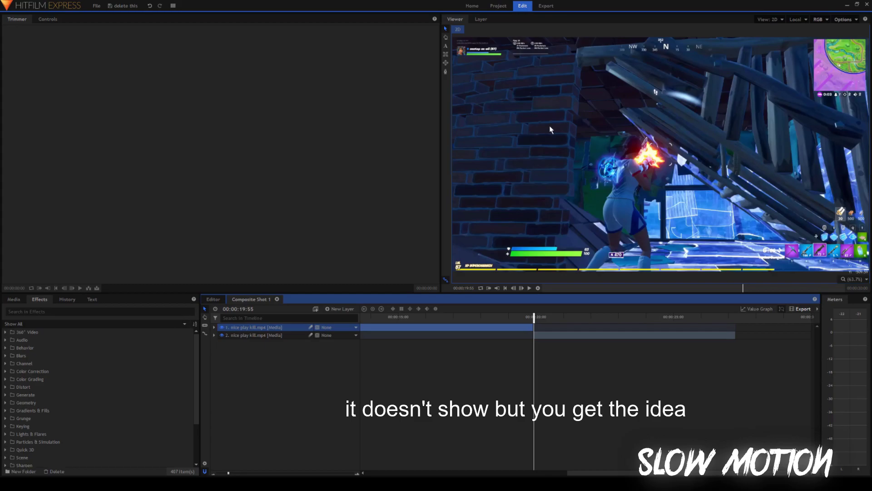
pyautogui.click(585, 369)
pyautogui.click(521, 317)
pyautogui.moveTo(239, 469); pyautogui.dragTo(249, 470)
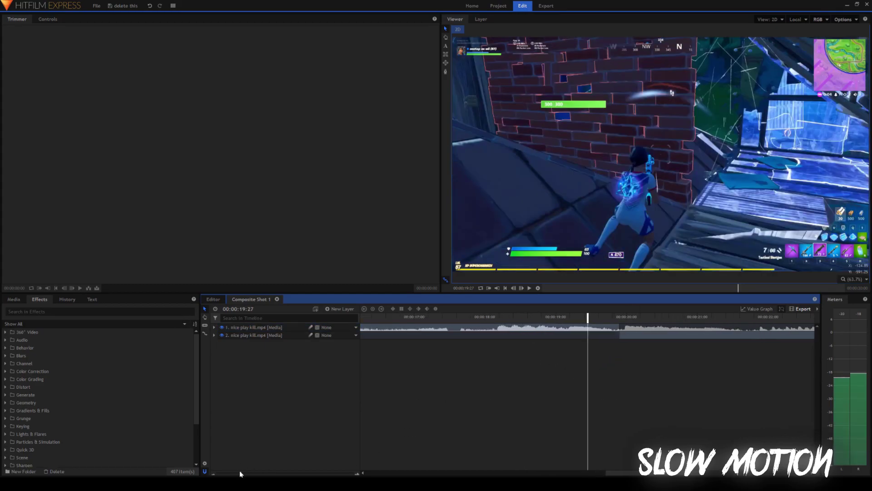
pyautogui.click(627, 317)
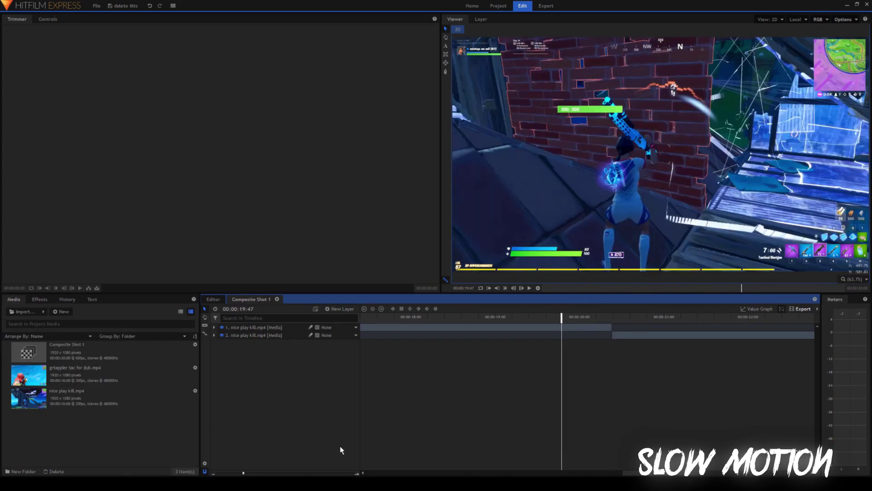
pyautogui.click(552, 327)
pyautogui.moveTo(563, 322); pyautogui.dragTo(576, 321)
pyautogui.moveTo(580, 321); pyautogui.dragTo(582, 319)
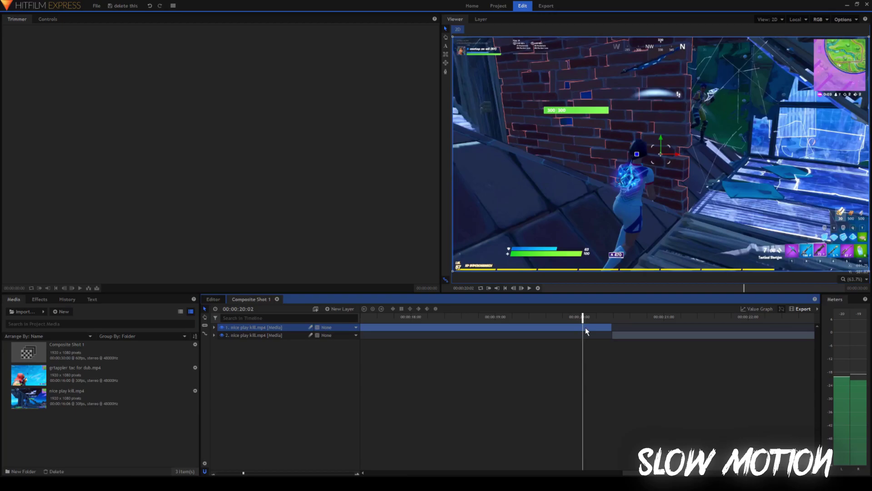
# Split the clip again and set the short middle piece's speed to 50%.
pyautogui.hotkey('ctrl', 'shift', 'd')
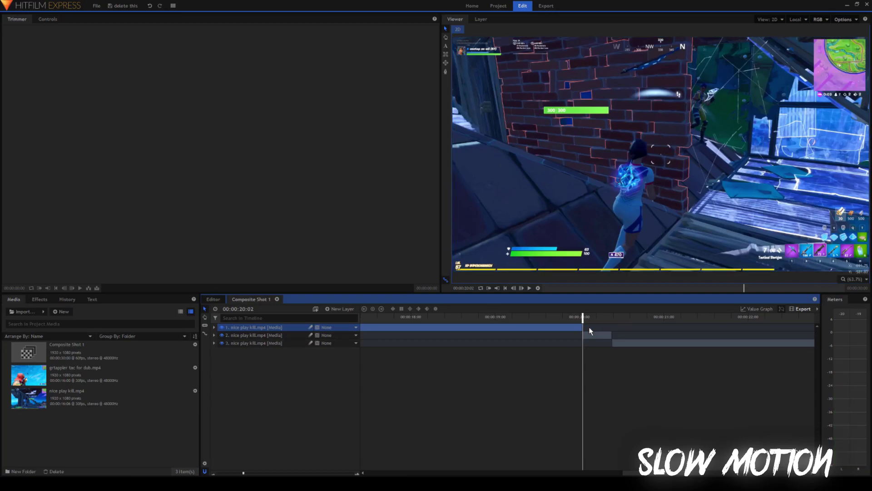
pyautogui.press('space')
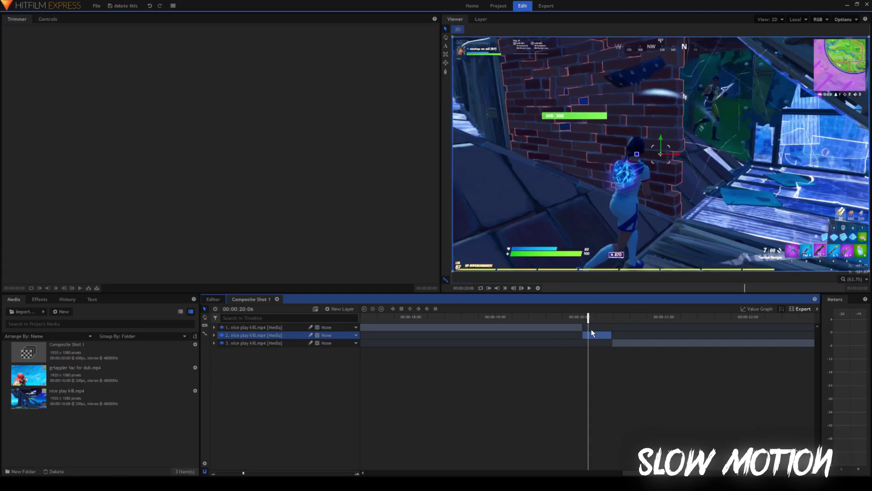
pyautogui.rightClick(595, 334)
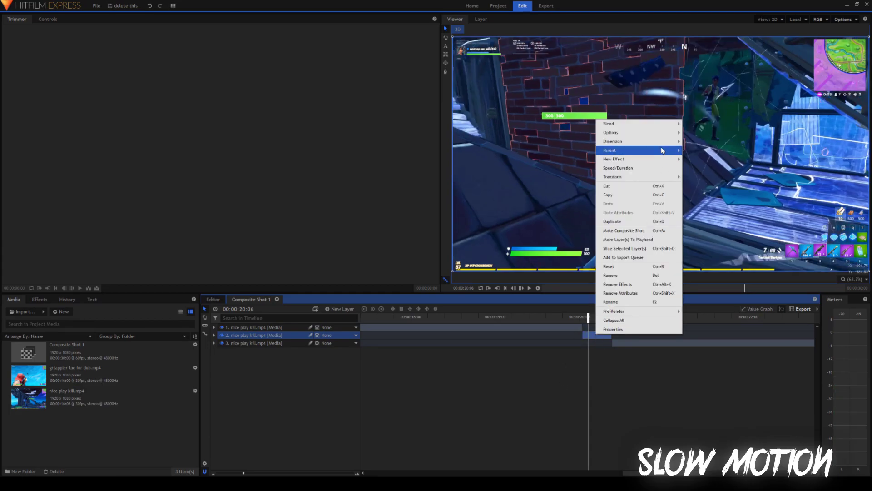
pyautogui.click(648, 168)
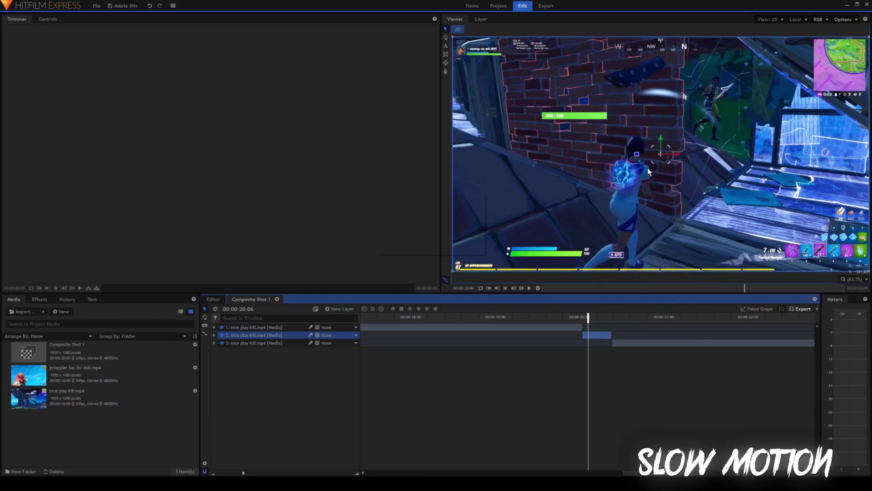
pyautogui.moveTo(417, 214); pyautogui.dragTo(397, 212)
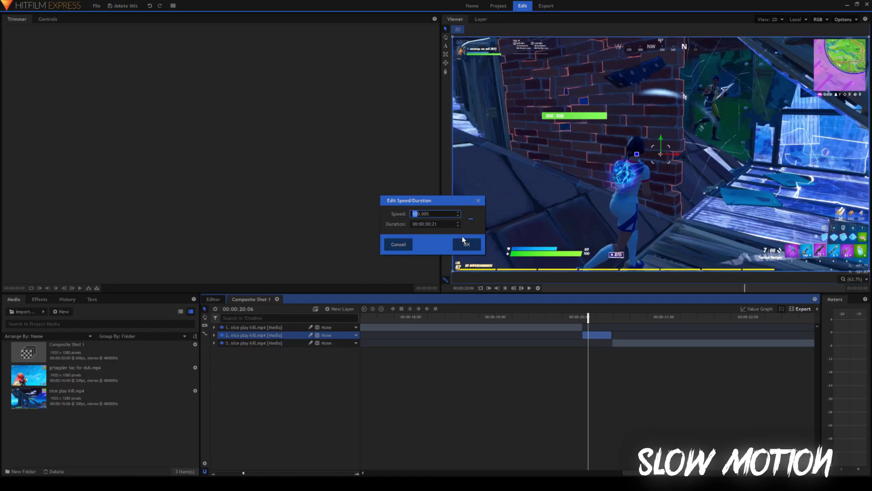
pyautogui.write('5')
pyautogui.click(472, 246)
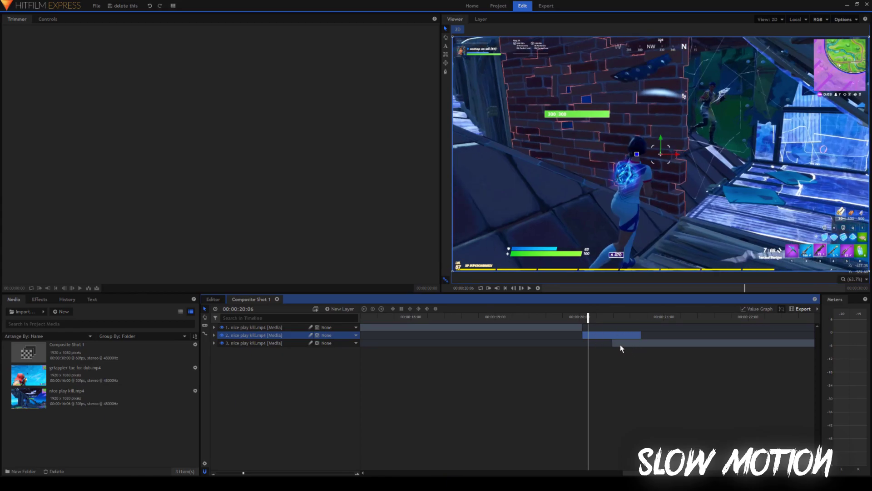
# Move the third clip to start after the slowed piece and preview the slow-motion section.
pyautogui.moveTo(618, 346); pyautogui.dragTo(648, 340)
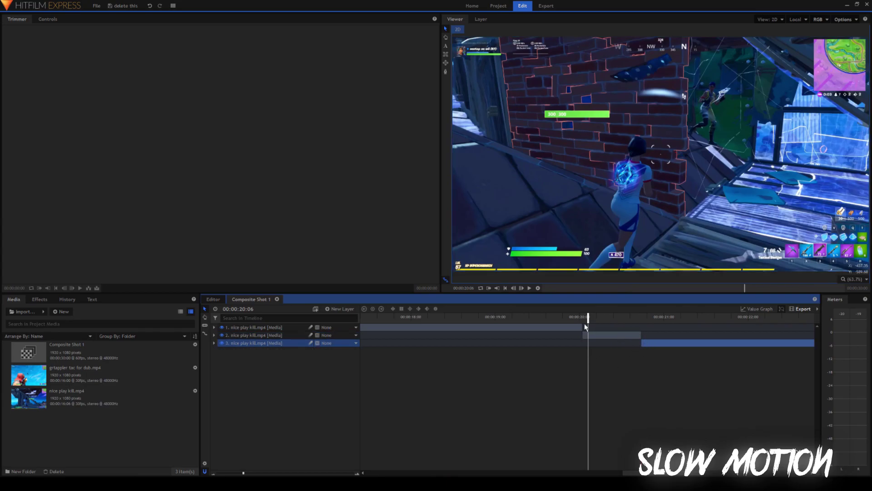
pyautogui.click(571, 317)
pyautogui.click(535, 317)
pyautogui.press('space')
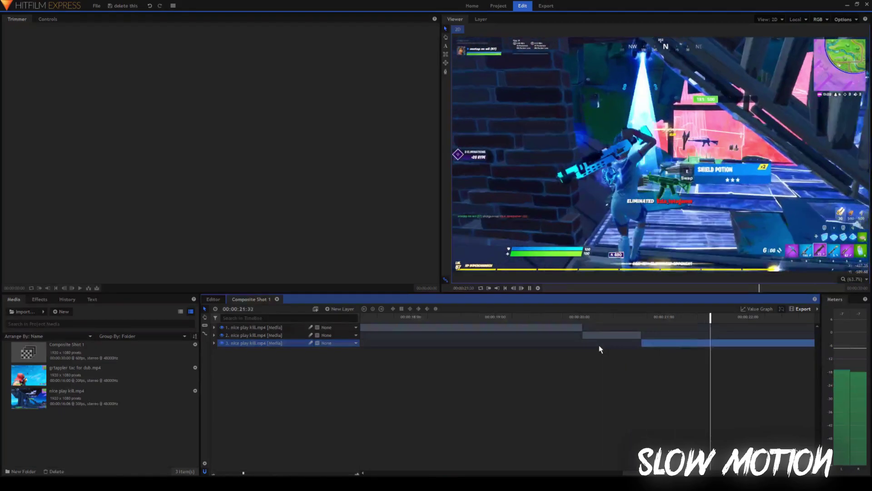
pyautogui.press('space')
# Scrub the playhead back to about 20:26 to review the edit.
pyautogui.moveTo(589, 316)
pyautogui.mouseDown()
pyautogui.moveTo(648, 317)
pyautogui.moveTo(576, 318)
pyautogui.mouseUp()
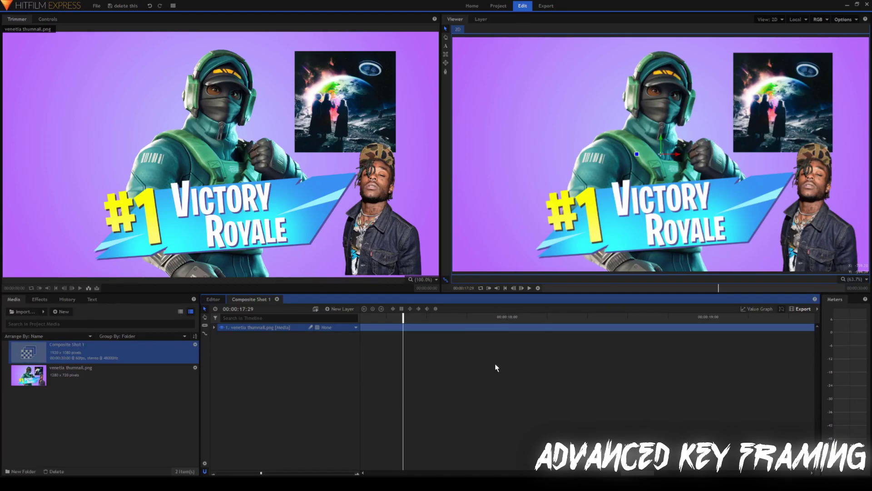
# Keyframe the thumbnail's Transform Scale starting at 17:29, then play the scale animation.
pyautogui.click(213, 327)
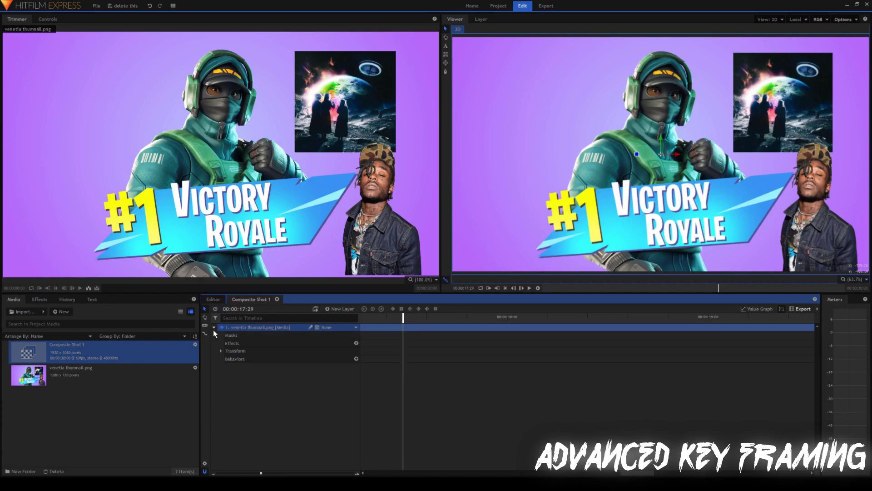
pyautogui.click(221, 351)
pyautogui.click(235, 382)
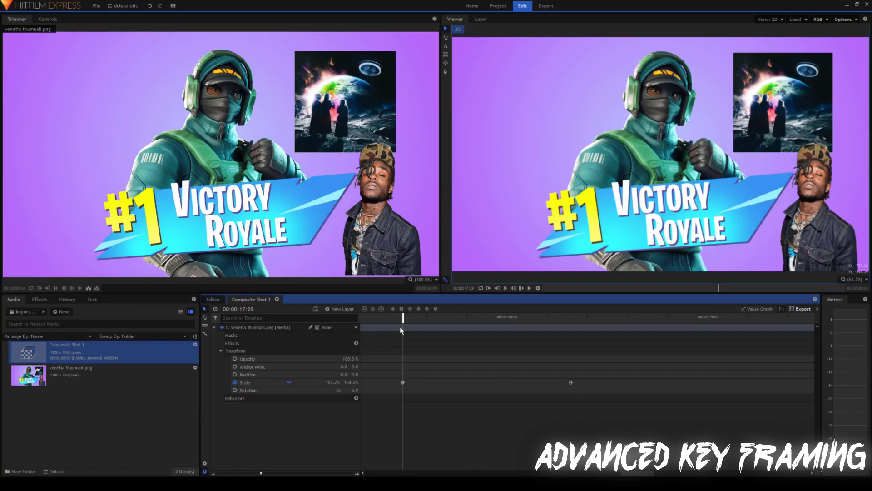
pyautogui.moveTo(402, 331); pyautogui.dragTo(394, 383)
pyautogui.press('space')
pyautogui.press('space')
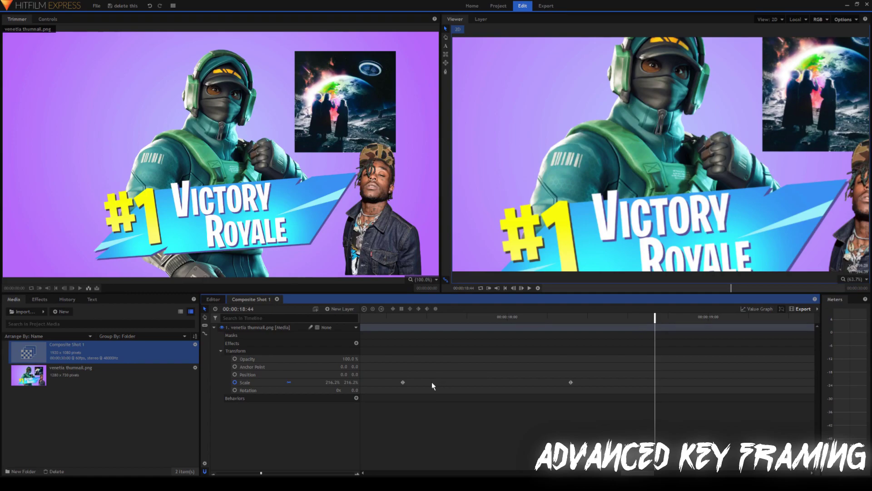
# Select both Scale keyframes, check the eased curve in the Value Graph, and preview it.
pyautogui.click(756, 308)
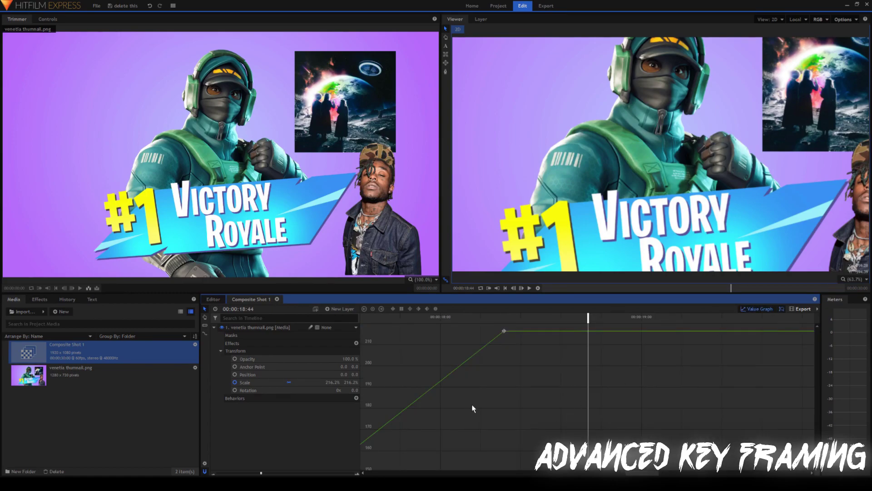
pyautogui.click(755, 309)
pyautogui.moveTo(700, 393); pyautogui.dragTo(459, 363)
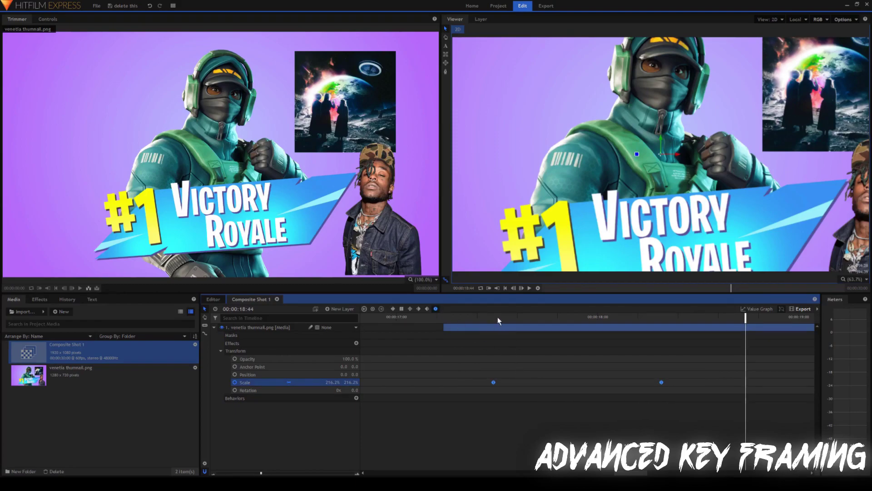
pyautogui.click(497, 317)
pyautogui.click(744, 310)
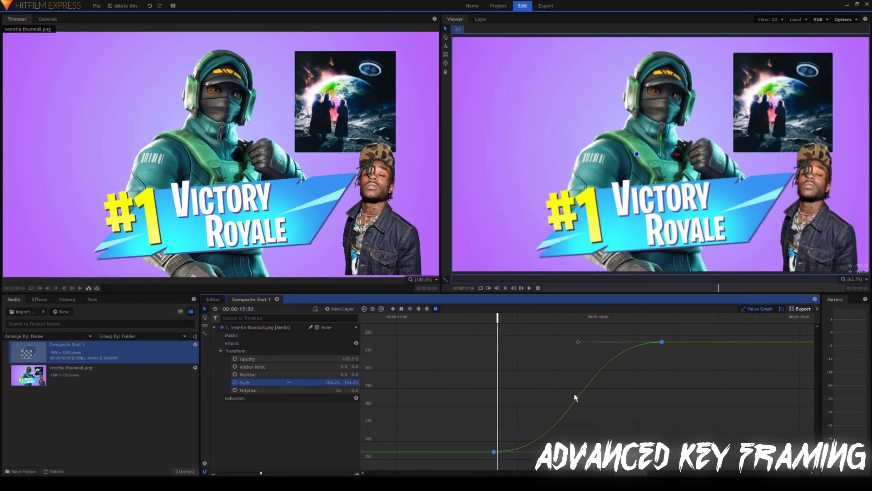
pyautogui.press('space')
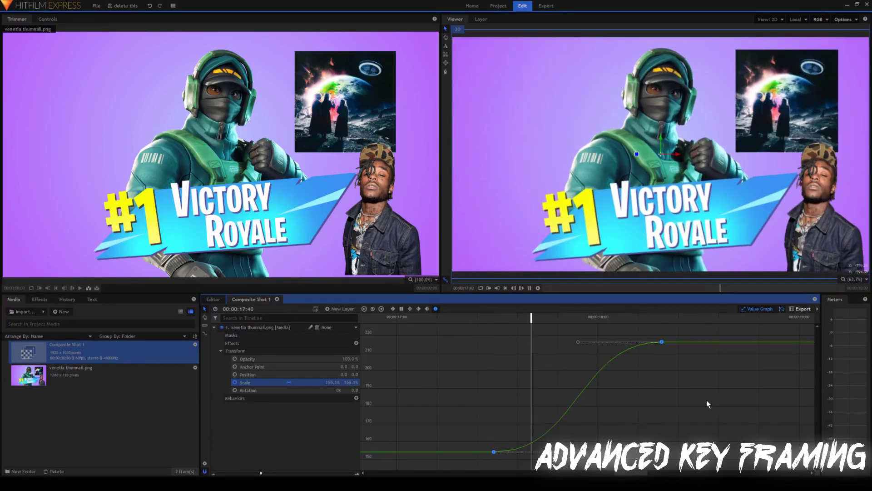
pyautogui.press('space')
# Replay the eased scale-up from before the animation, then deselect the layer.
pyautogui.click(758, 309)
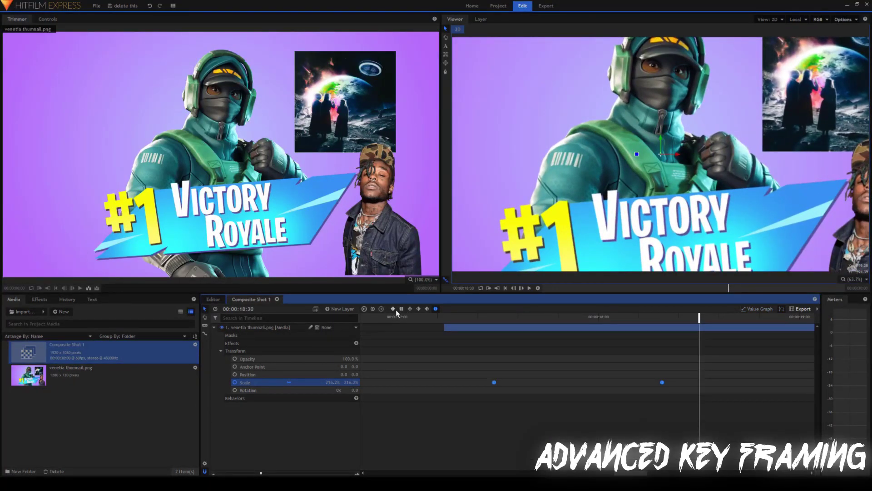
pyautogui.click(500, 316)
pyautogui.press('space')
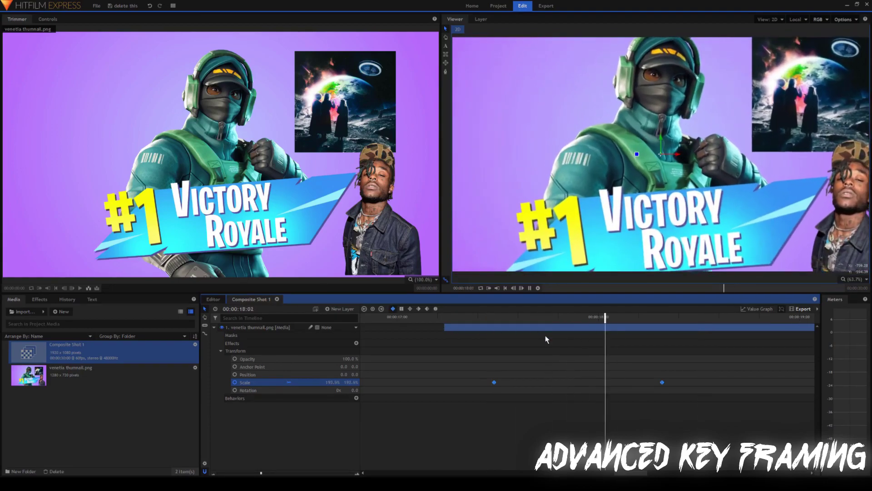
pyautogui.click(472, 316)
pyautogui.press('space')
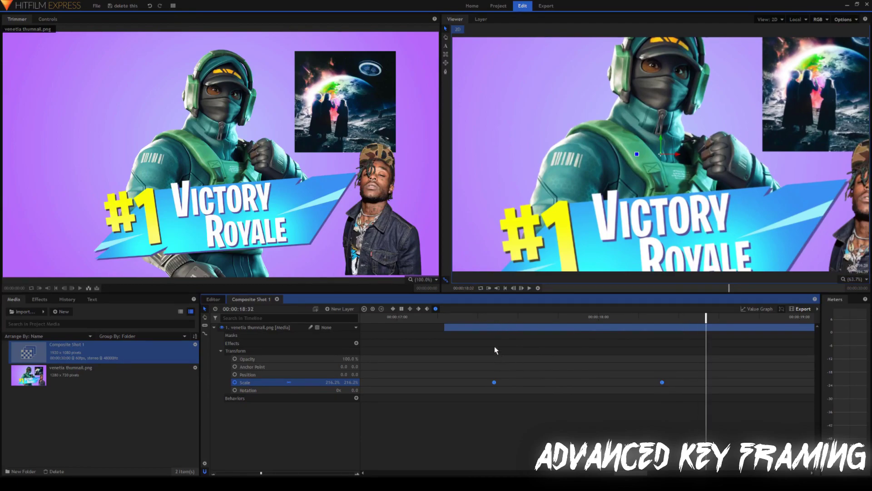
pyautogui.click(481, 316)
pyautogui.click(554, 406)
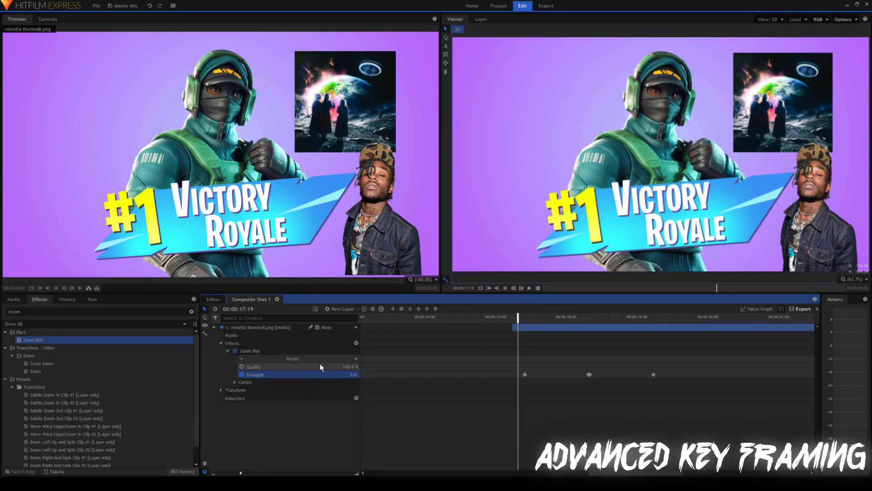
# Play back the thumbnail's current Zoom Blur pulse and rewind to its start.
pyautogui.click(757, 308)
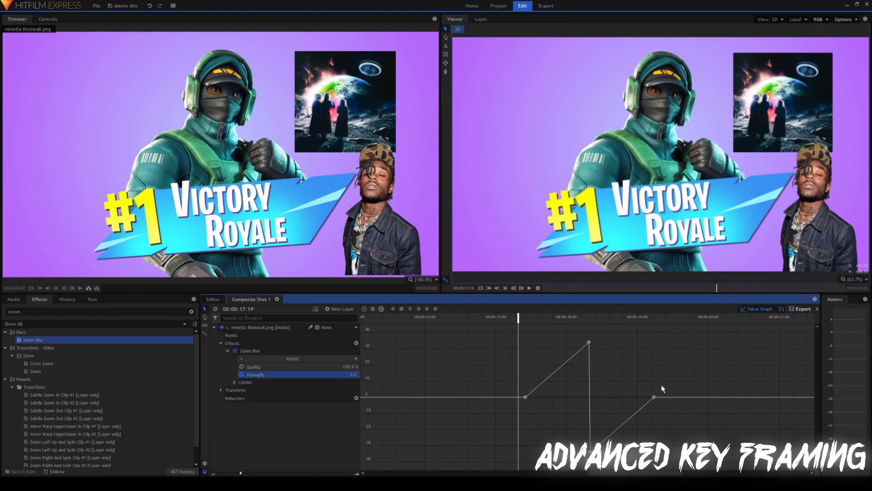
pyautogui.click(748, 310)
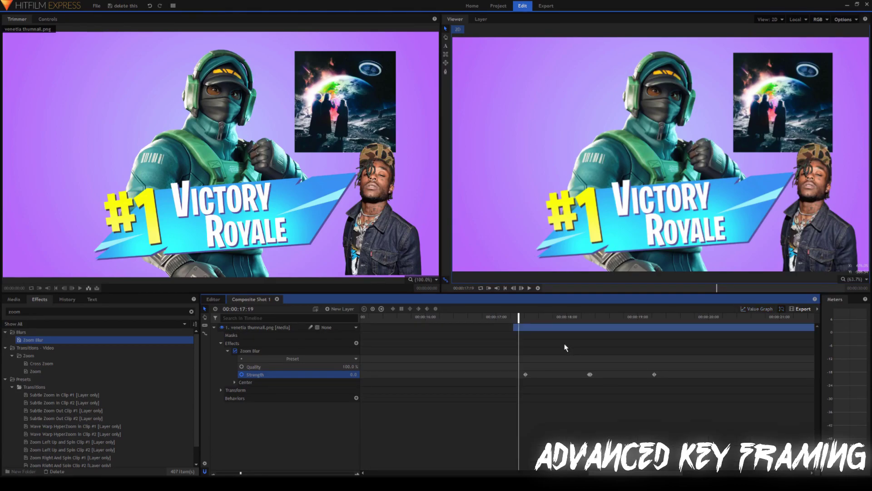
pyautogui.press('space')
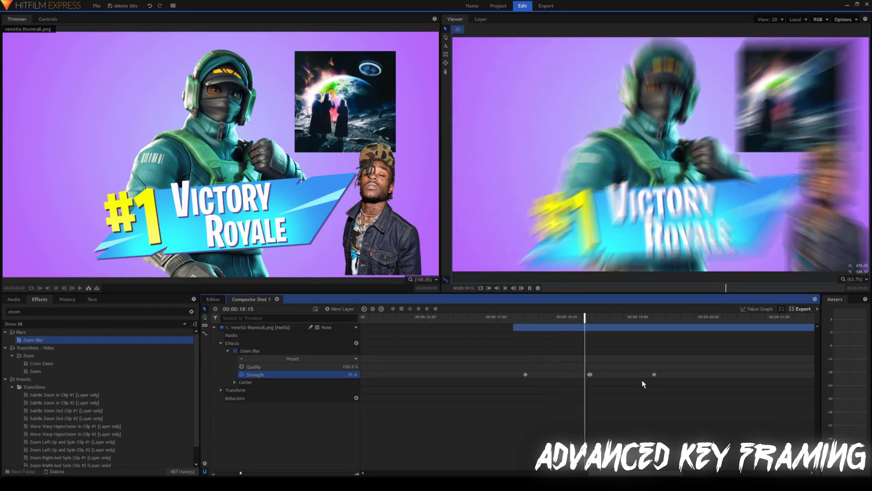
pyautogui.press('space')
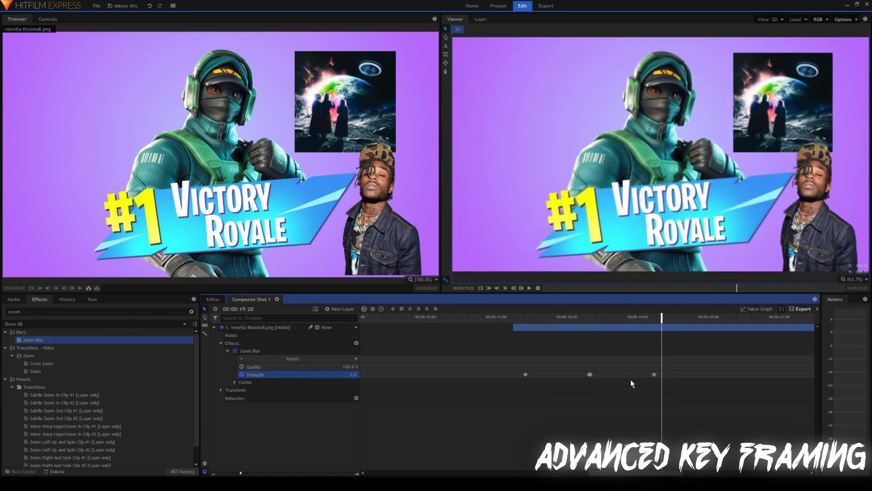
pyautogui.click(519, 317)
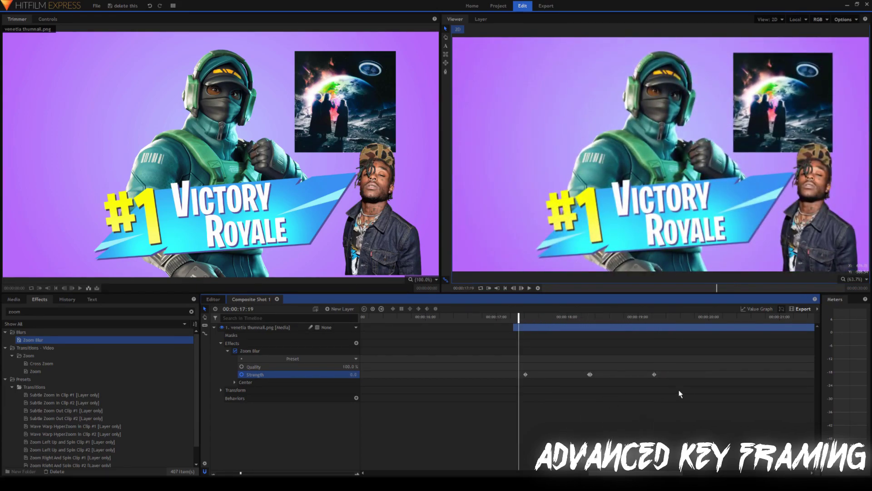
# Drag the three Strength keyframes' bezier handles into a sharp peak with a fast drop-off, then preview.
pyautogui.moveTo(516, 363); pyautogui.dragTo(720, 387)
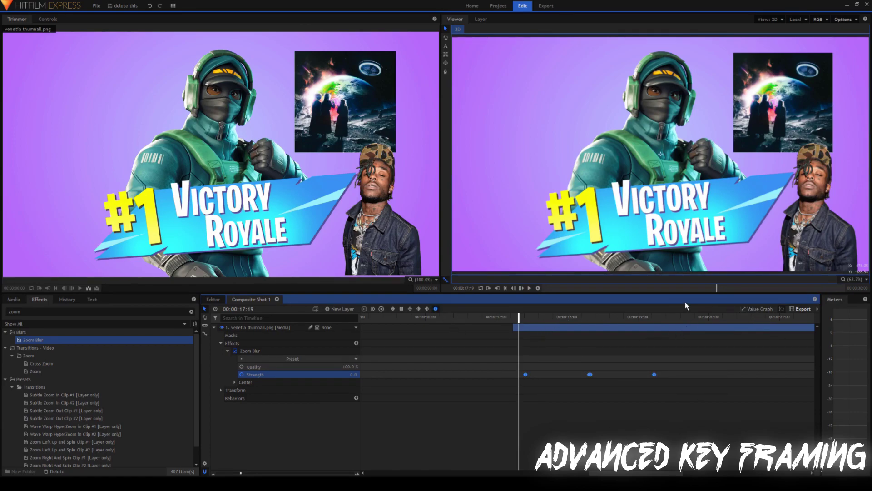
pyautogui.click(762, 309)
pyautogui.moveTo(558, 397); pyautogui.dragTo(588, 396)
pyautogui.moveTo(557, 341); pyautogui.dragTo(609, 385)
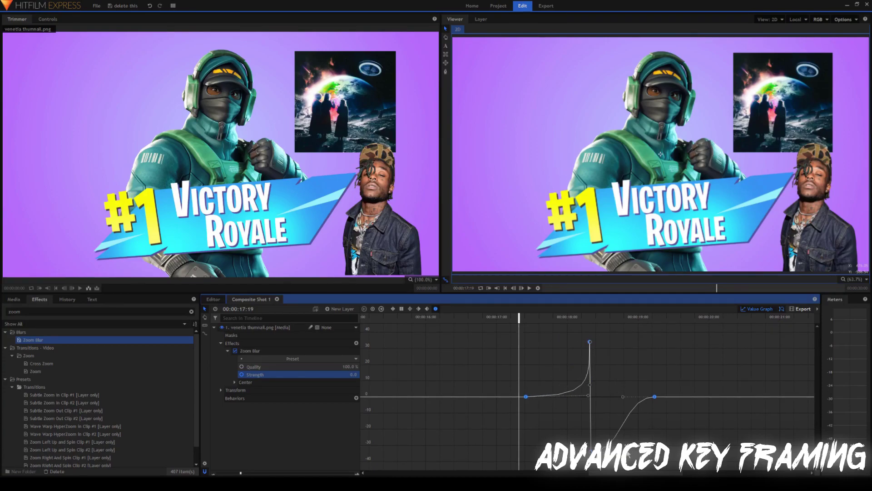
pyautogui.moveTo(623, 443); pyautogui.dragTo(620, 401)
pyautogui.click(751, 310)
pyautogui.press('space')
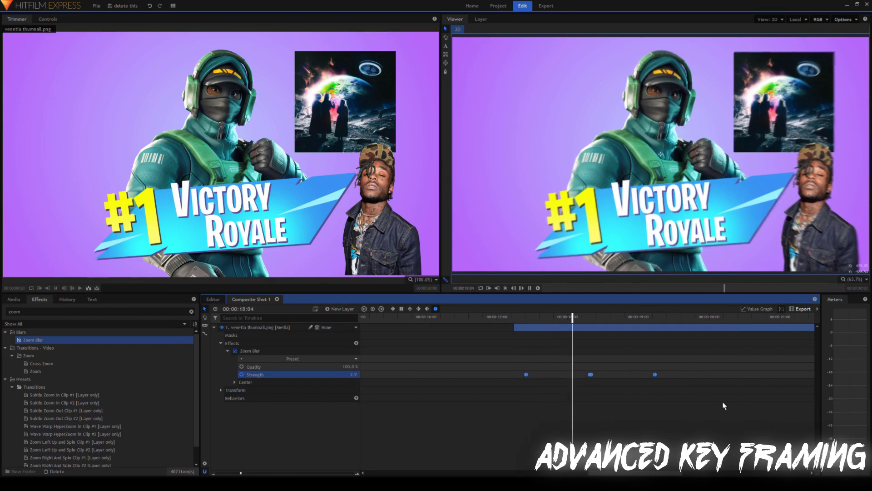
pyautogui.press('space')
pyautogui.click(723, 402)
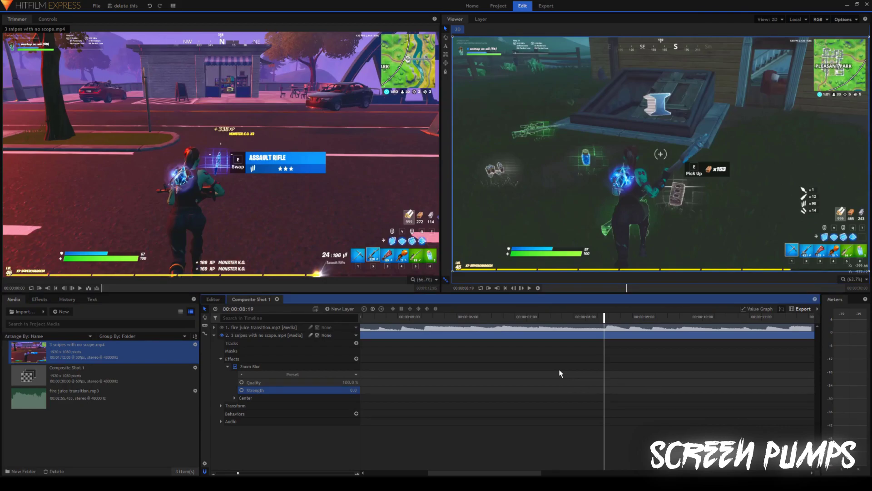
# At the 00:00:08:21 music beat, raise the gameplay clip's Zoom Blur Strength to 60.
pyautogui.click(603, 328)
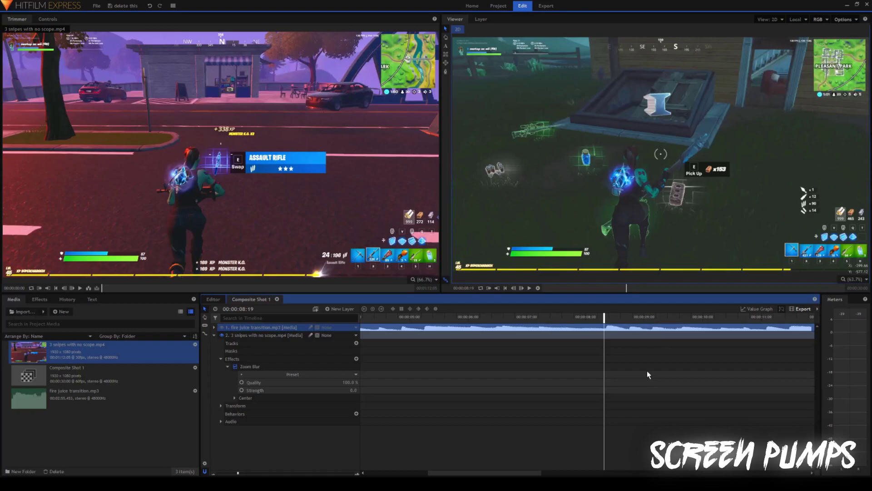
pyautogui.click(587, 316)
pyautogui.click(605, 316)
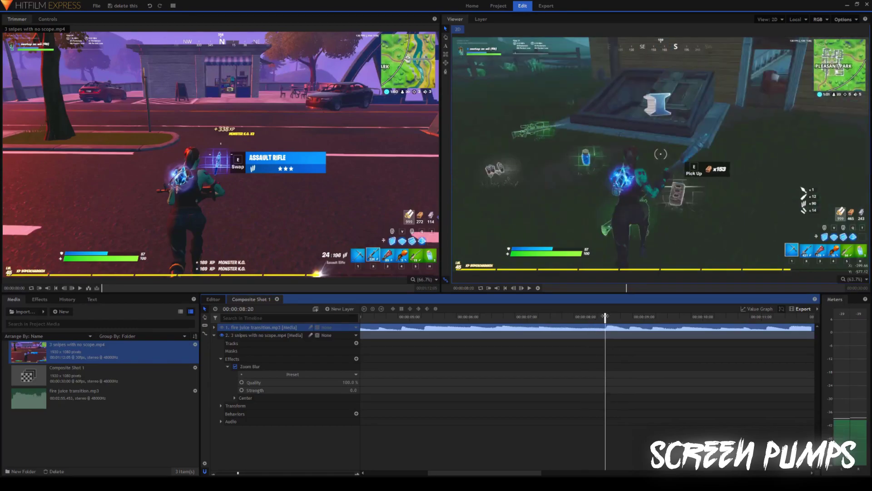
pyautogui.moveTo(605, 315); pyautogui.dragTo(606, 316)
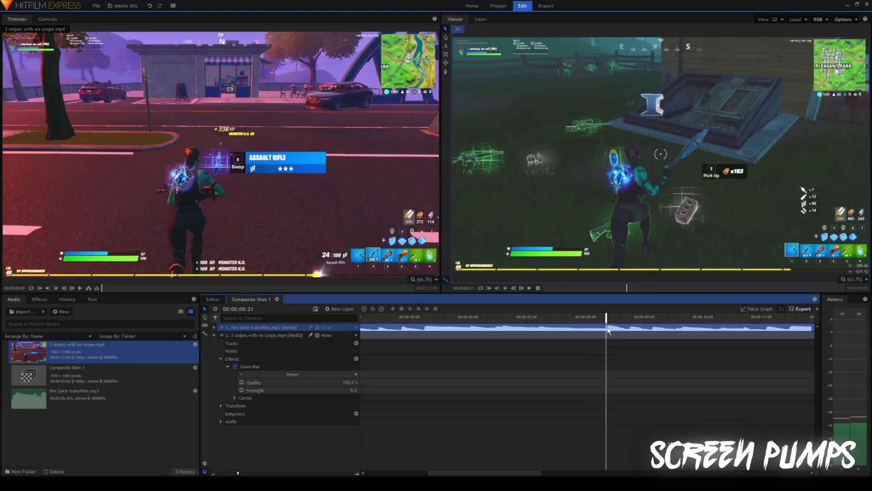
pyautogui.hscroll(1, 612, 329)
pyautogui.scroll(2, 589, 328)
pyautogui.scroll(-2, 623, 337)
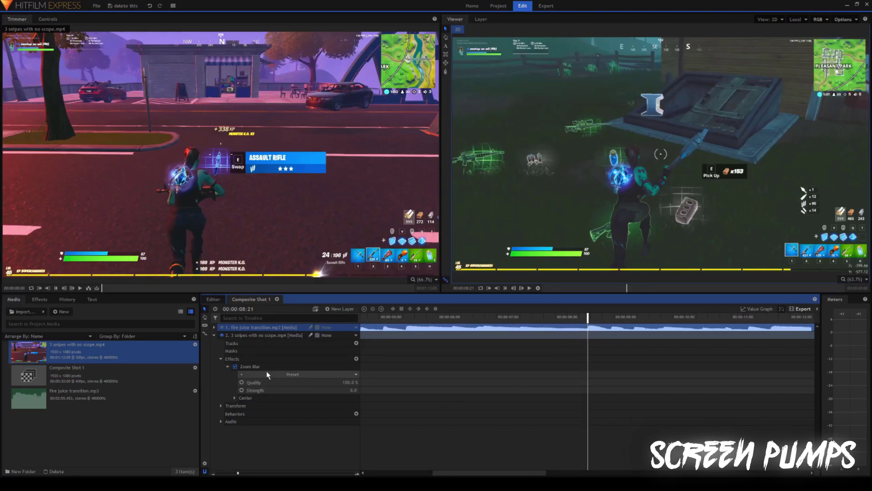
pyautogui.moveTo(353, 391); pyautogui.dragTo(424, 379)
# Keyframe Strength at 8:21 and set it to 0 at 7:36 where the pulse starts.
pyautogui.press('Return')
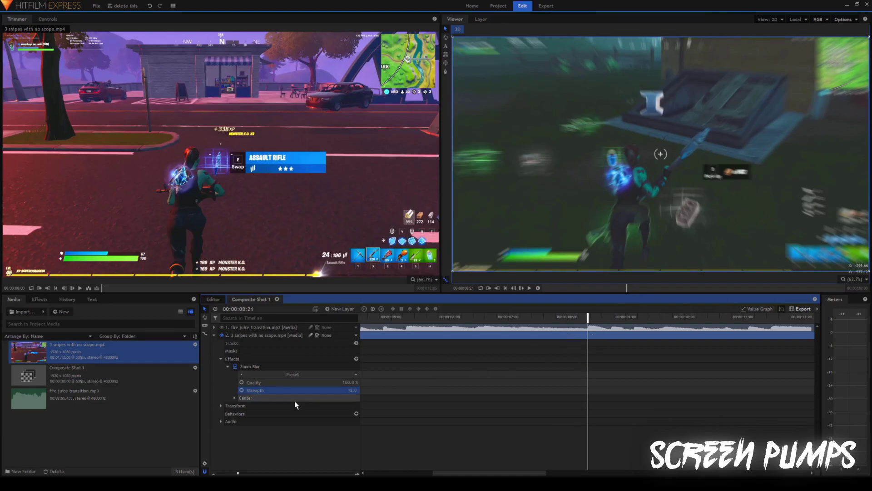
pyautogui.click(241, 390)
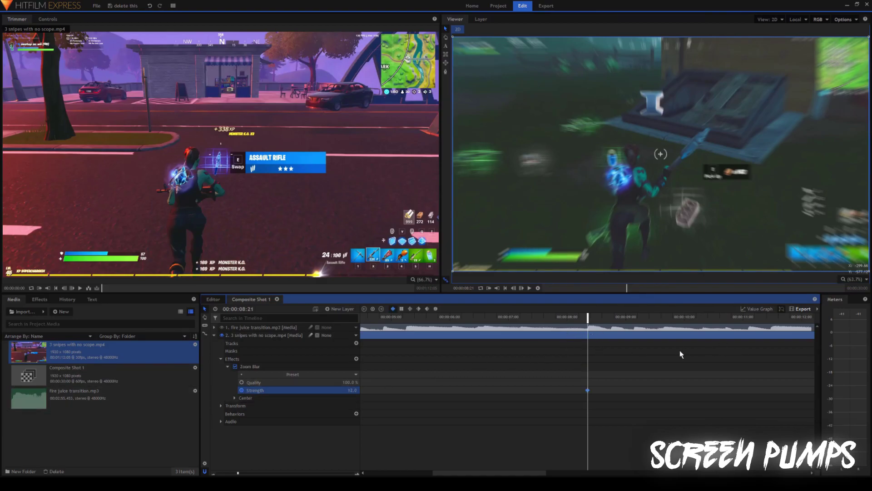
pyautogui.click(543, 318)
pyautogui.click(347, 391)
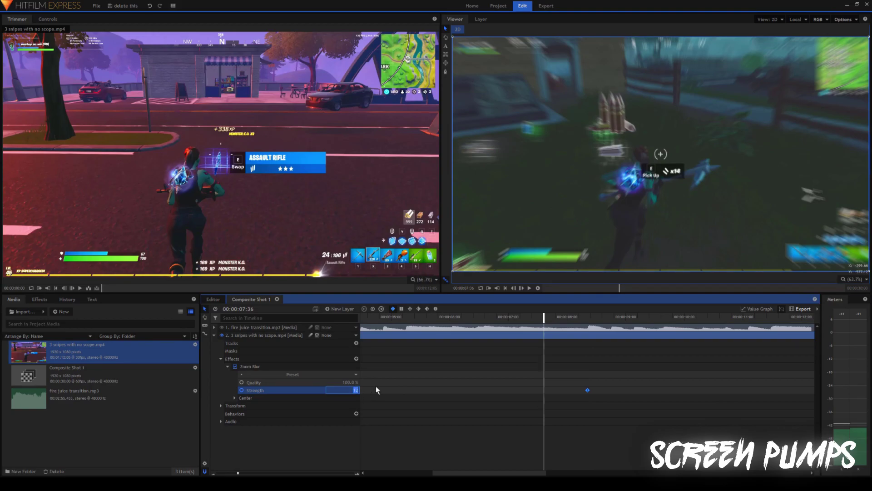
pyautogui.write('0')
pyautogui.press('Return')
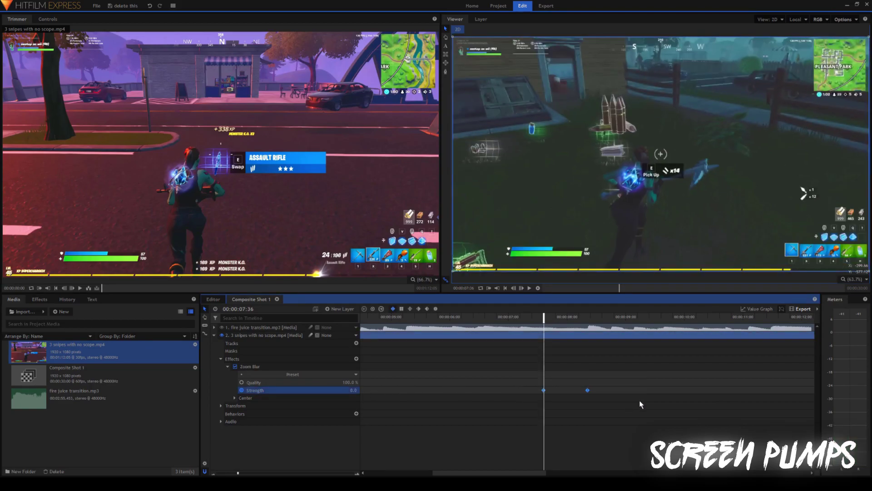
# Make the Strength keyframes smooth and reshape both sides of the curve into steep eases.
pyautogui.click(435, 309)
pyautogui.click(748, 308)
pyautogui.moveTo(595, 451); pyautogui.dragTo(599, 451)
pyautogui.moveTo(565, 342); pyautogui.dragTo(664, 395)
pyautogui.click(764, 308)
pyautogui.click(673, 363)
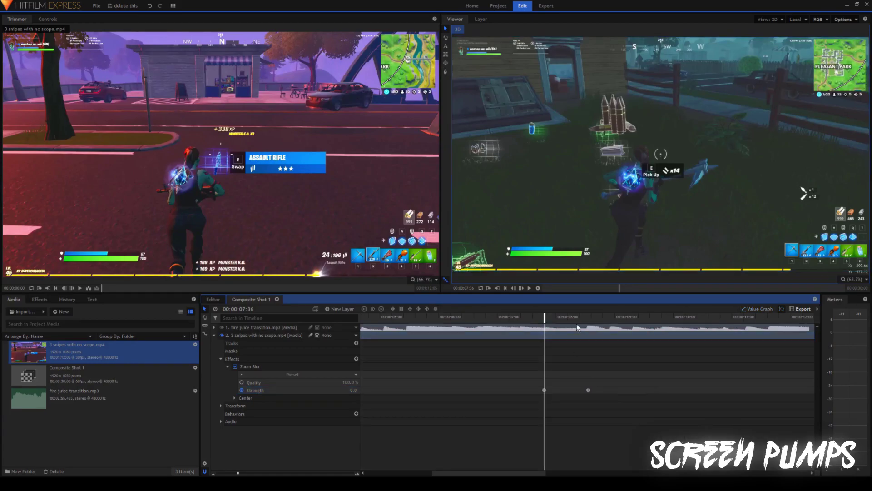
# Add 12.0 Strength keyframes at the 8:43 and 9:06 beats.
pyautogui.moveTo(576, 317); pyautogui.dragTo(609, 322)
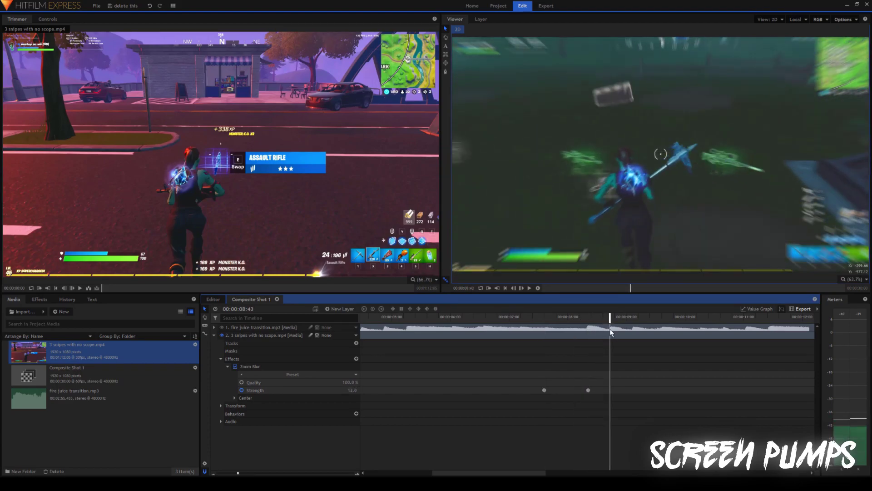
pyautogui.click(352, 389)
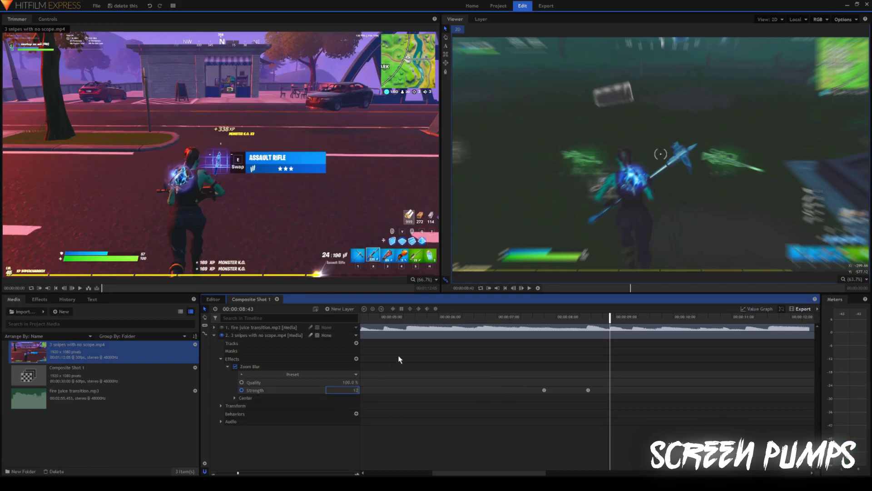
pyautogui.press('Return')
pyautogui.click(632, 316)
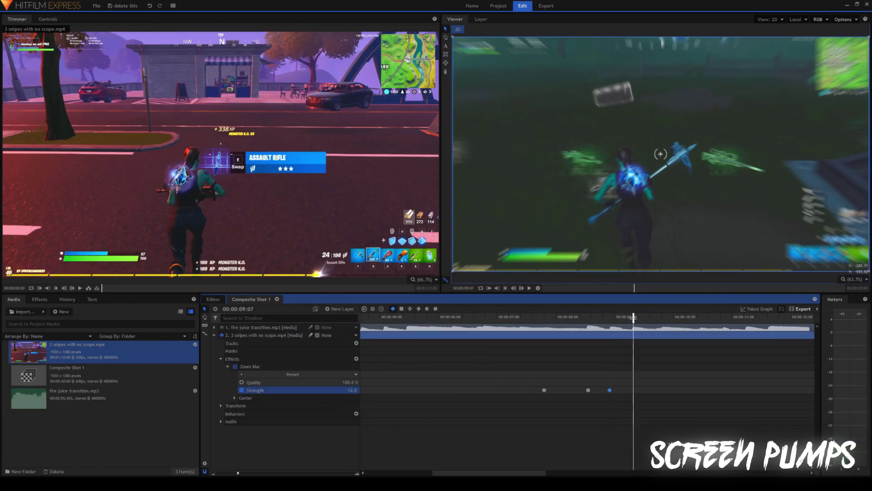
pyautogui.click(352, 389)
pyautogui.press('Return')
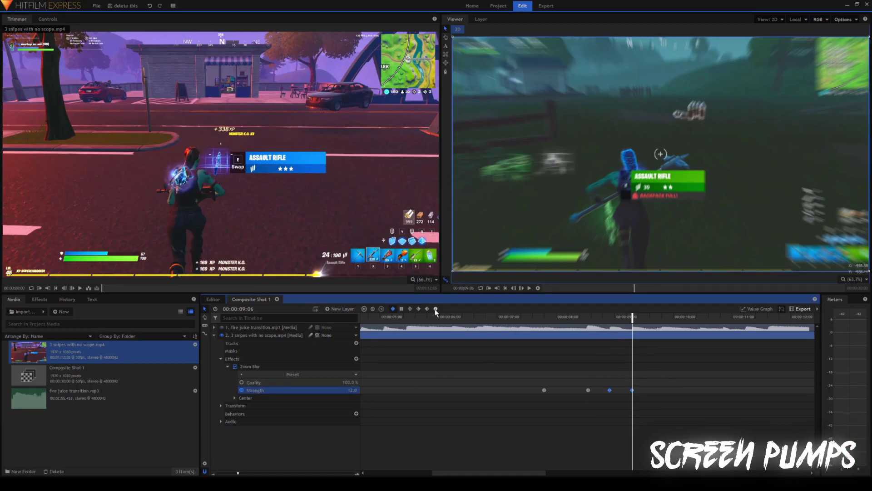
# Set Strength to 0 at 8:32 and 8:56, between the pulses.
pyautogui.click(597, 317)
pyautogui.moveTo(596, 317); pyautogui.dragTo(599, 317)
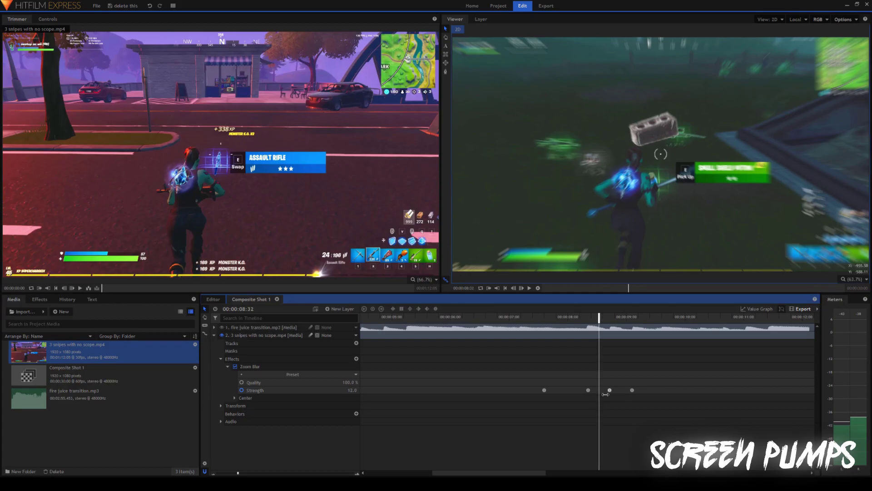
pyautogui.click(352, 390)
pyautogui.write('0')
pyautogui.press('Return')
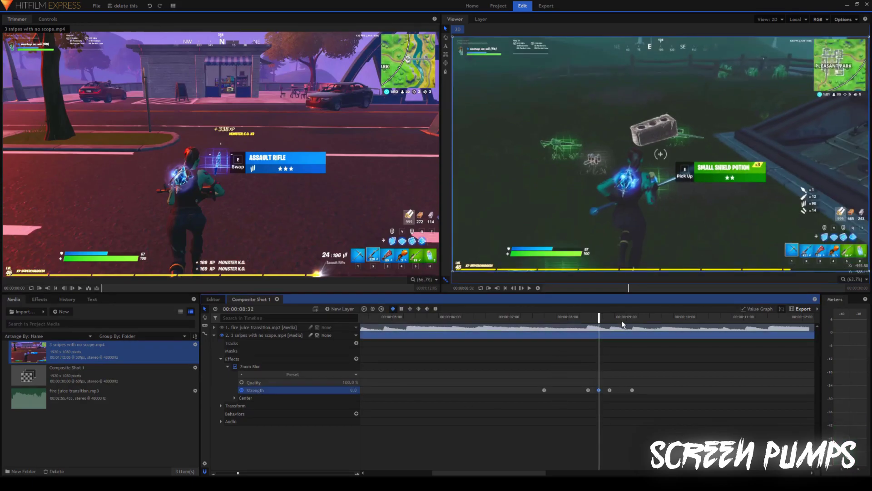
pyautogui.click(622, 318)
pyautogui.click(353, 391)
pyautogui.write('0')
pyautogui.press('Return')
# Make the newer Strength keyframes smooth.
pyautogui.moveTo(623, 389); pyautogui.dragTo(571, 372)
pyautogui.click(436, 308)
pyautogui.moveTo(666, 400); pyautogui.dragTo(522, 372)
pyautogui.click(668, 369)
# Select the three peak keyframes at 8:21, 8:43 and 9:06 and view their value curve.
pyautogui.click(599, 317)
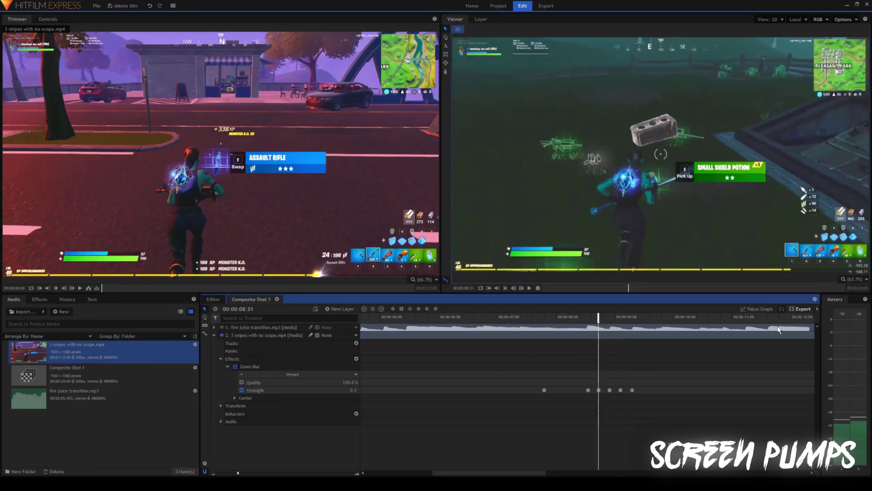
pyautogui.click(588, 389)
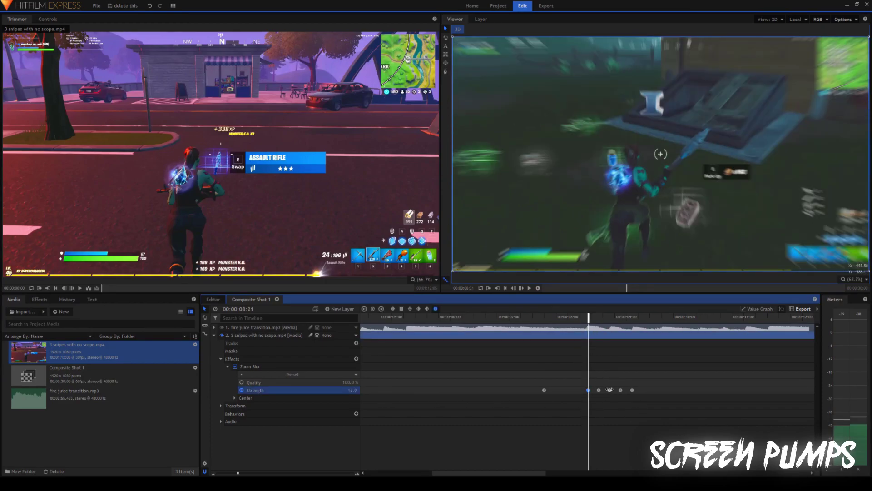
pyautogui.click(610, 389)
pyautogui.click(631, 390)
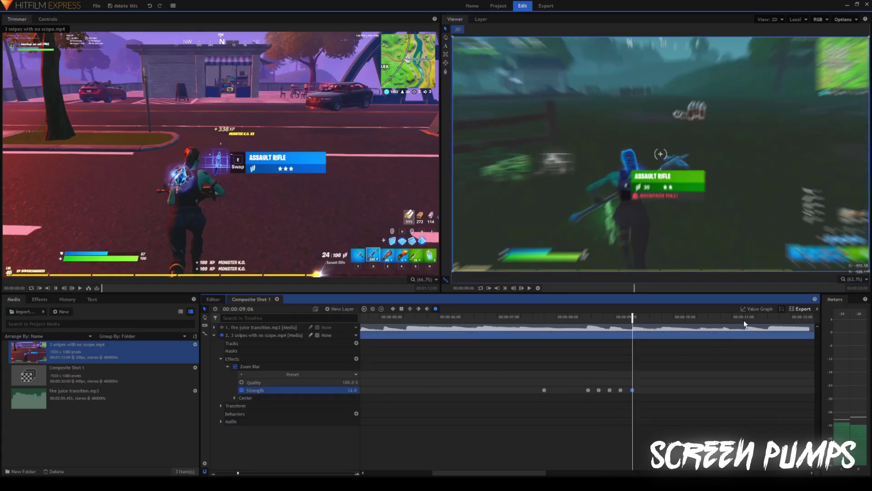
pyautogui.click(757, 308)
# Steepen the curve into the first peak and inspect the second peak and valley keyframes.
pyautogui.click(590, 342)
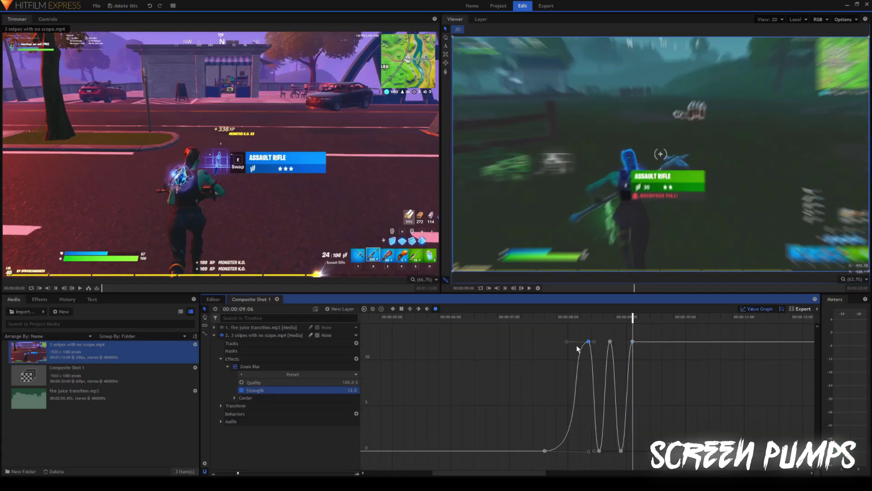
pyautogui.moveTo(564, 342); pyautogui.dragTo(599, 395)
pyautogui.click(610, 341)
pyautogui.click(620, 450)
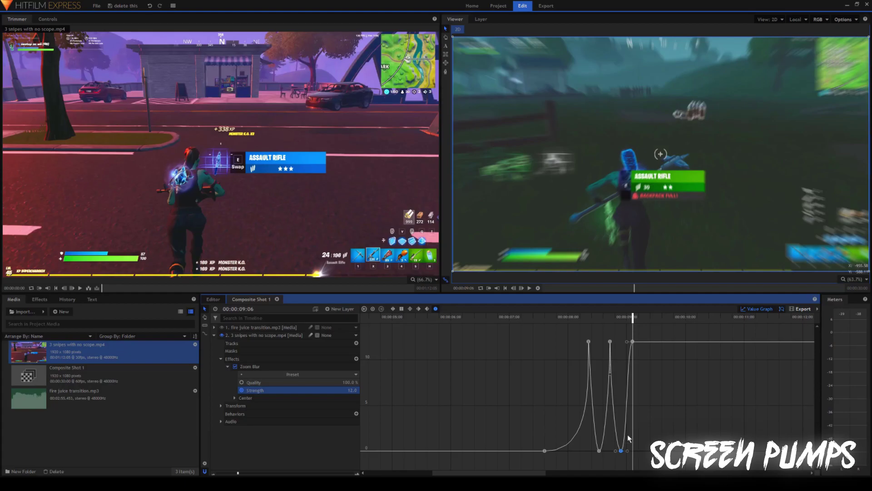
pyautogui.click(756, 309)
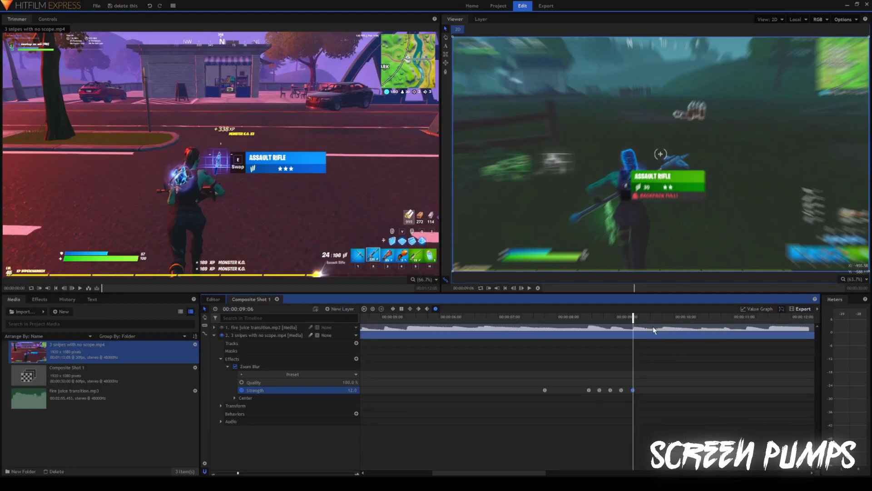
# Add a 0 Strength keyframe at 9:51 and steepen the drop after the last peak.
pyautogui.click(676, 317)
pyautogui.click(355, 390)
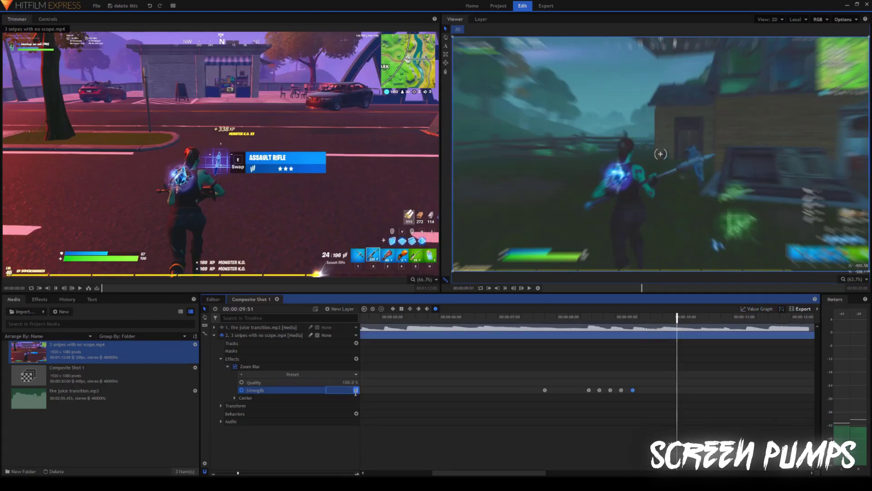
pyautogui.write('0')
pyautogui.press('Return')
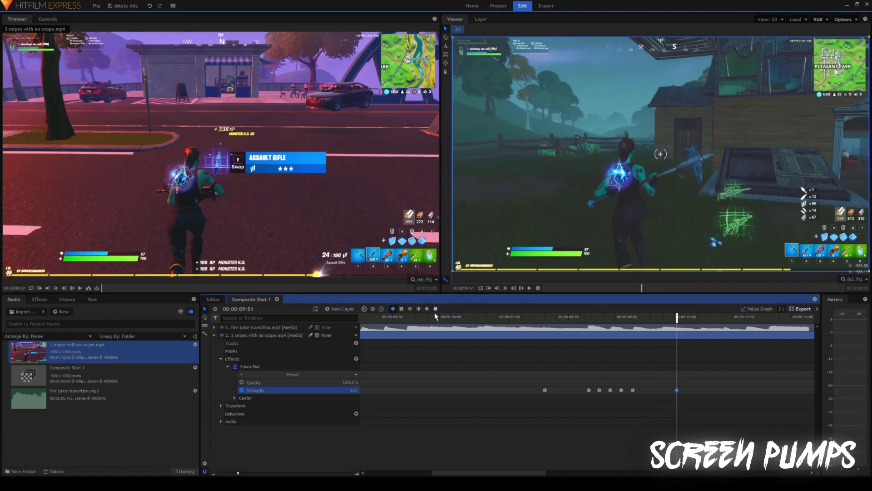
pyautogui.click(759, 309)
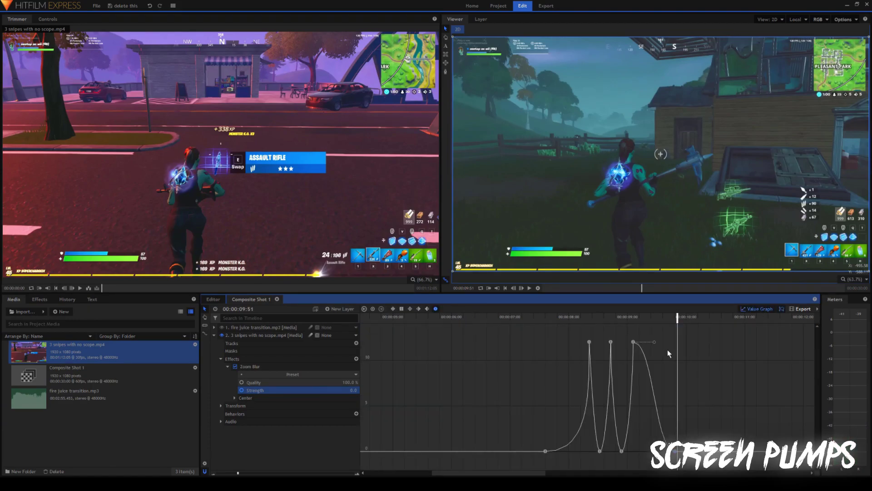
pyautogui.moveTo(657, 342); pyautogui.dragTo(632, 395)
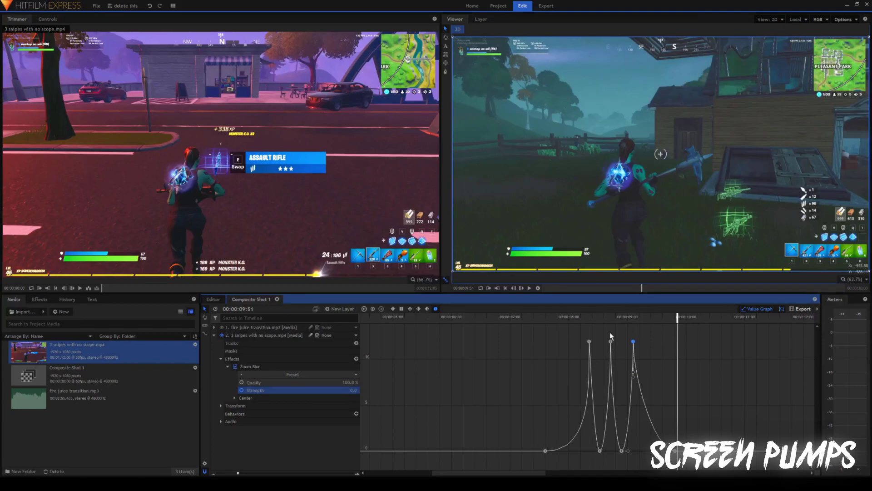
# Preview the three blur pulses with the music from just before 7:27 and 7:45.
pyautogui.click(538, 320)
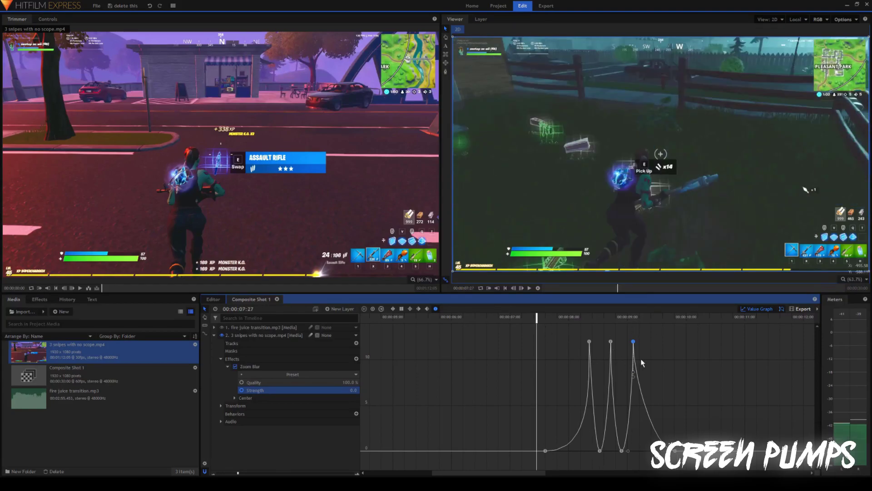
pyautogui.press('space')
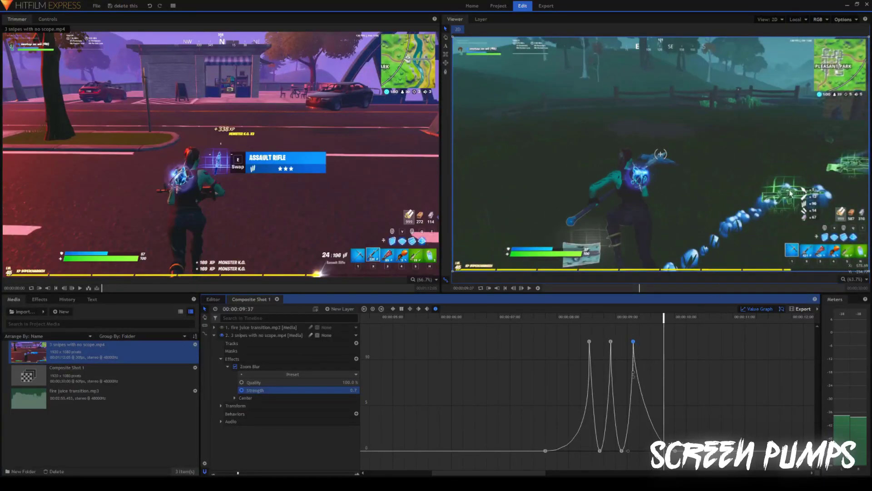
pyautogui.click(555, 317)
pyautogui.press('space')
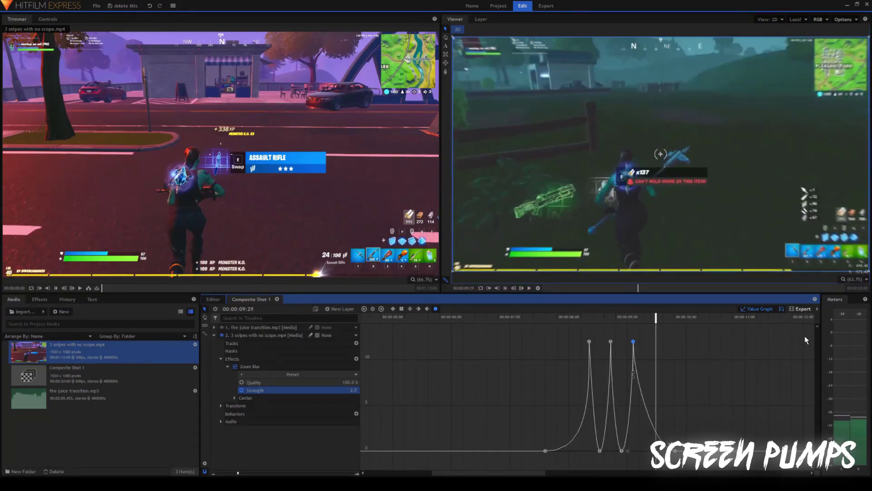
pyautogui.click(757, 310)
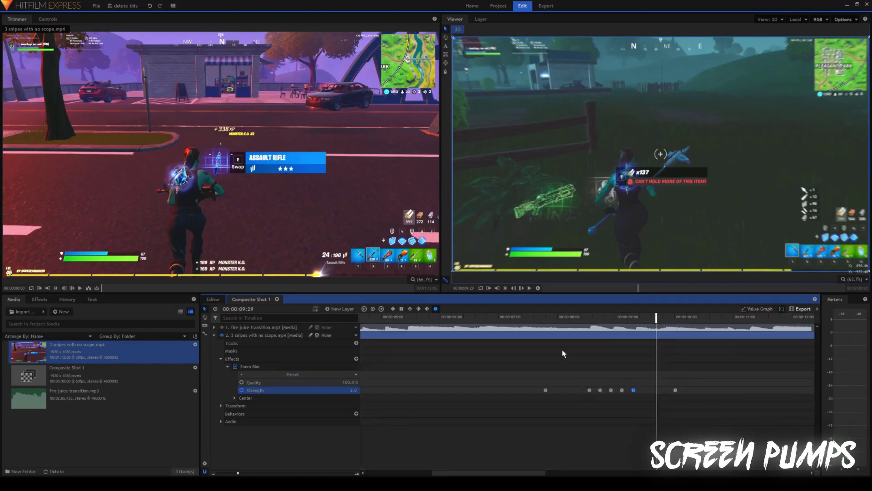